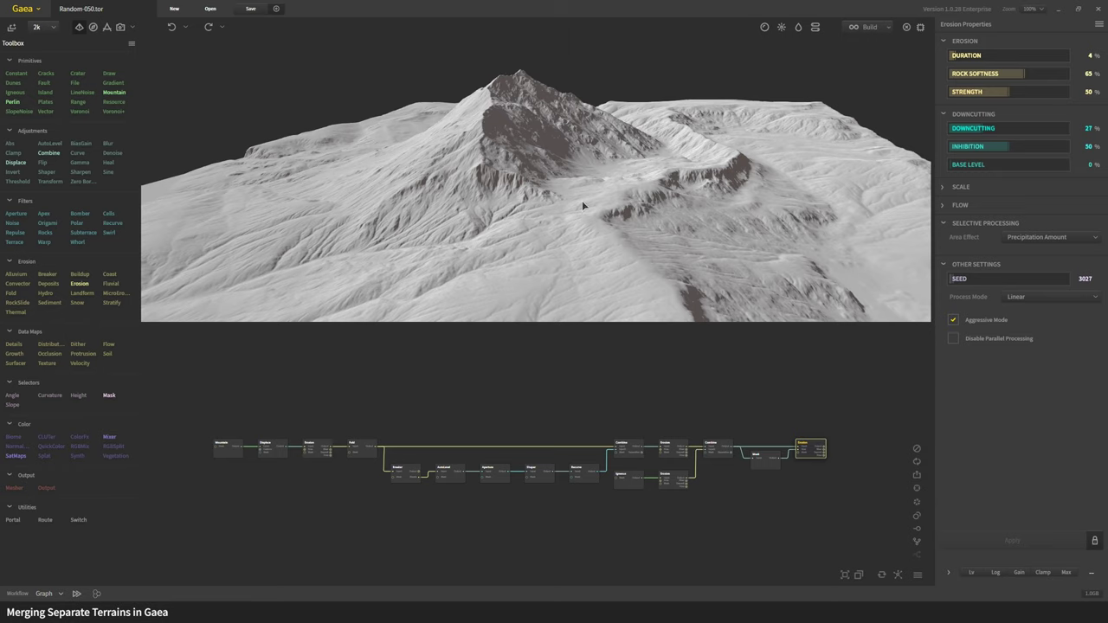
- Preview the Mountain node's output and orbit the terrain from top-down and low angles
left_click_drag(582, 200, 445, 64)
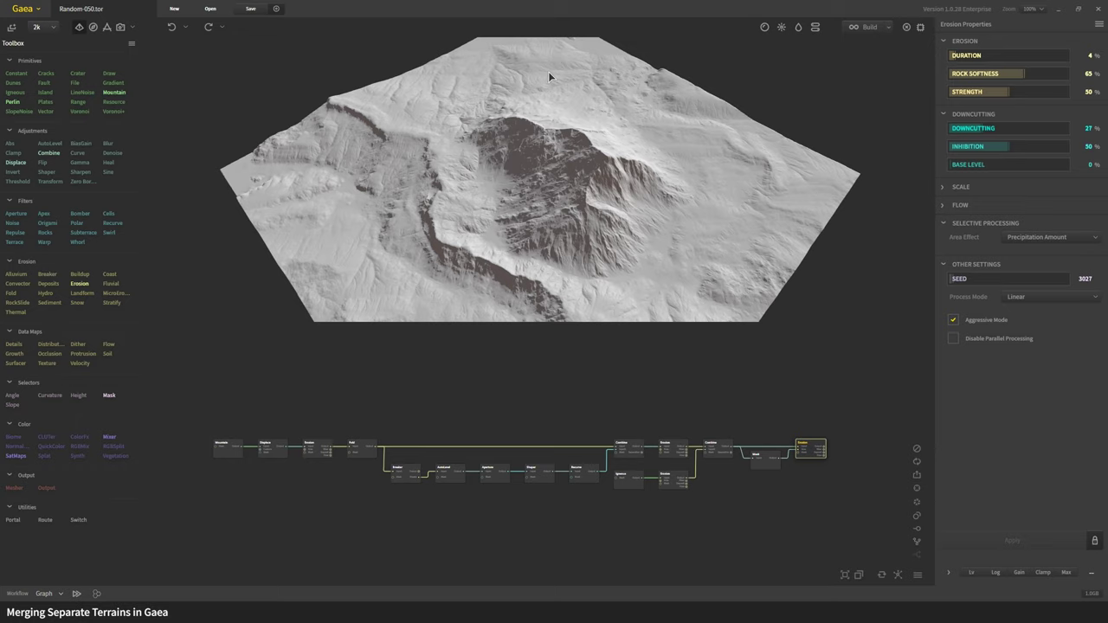
left_click_drag(450, 182, 585, 200)
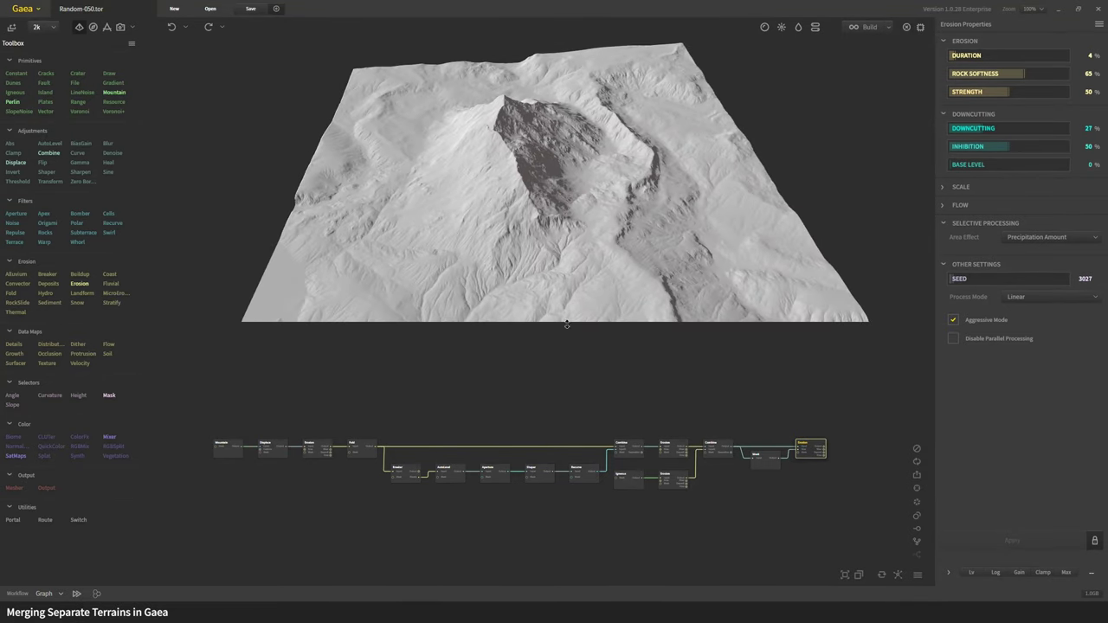
scroll(301, 484, "up", 3)
middle_click_drag(302, 485, 453, 524)
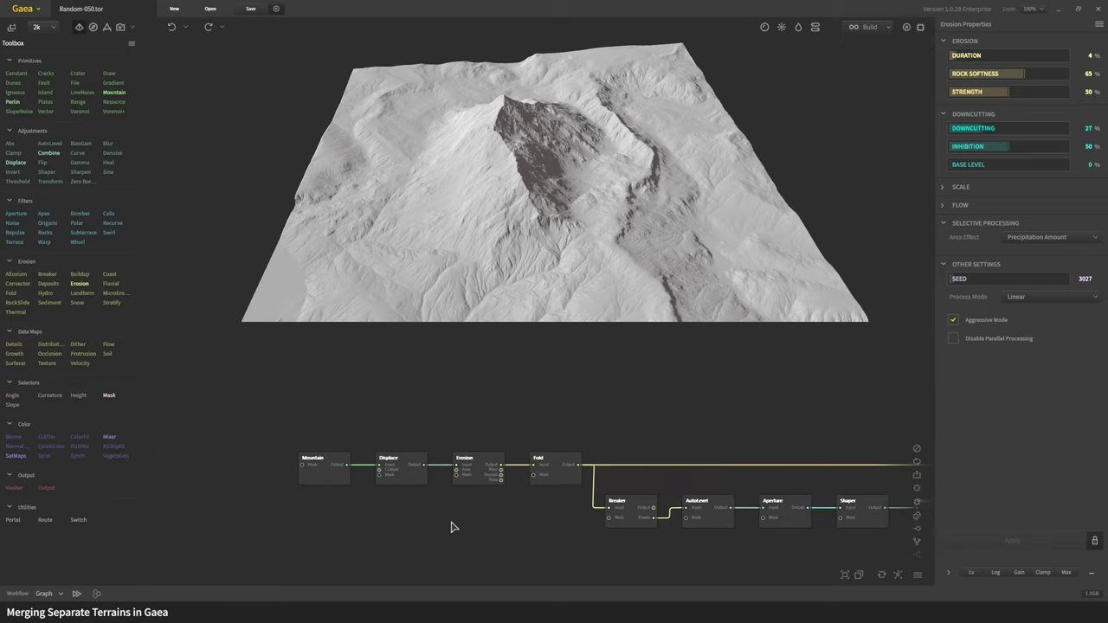
left_click(327, 479)
left_click_drag(637, 197, 506, 224)
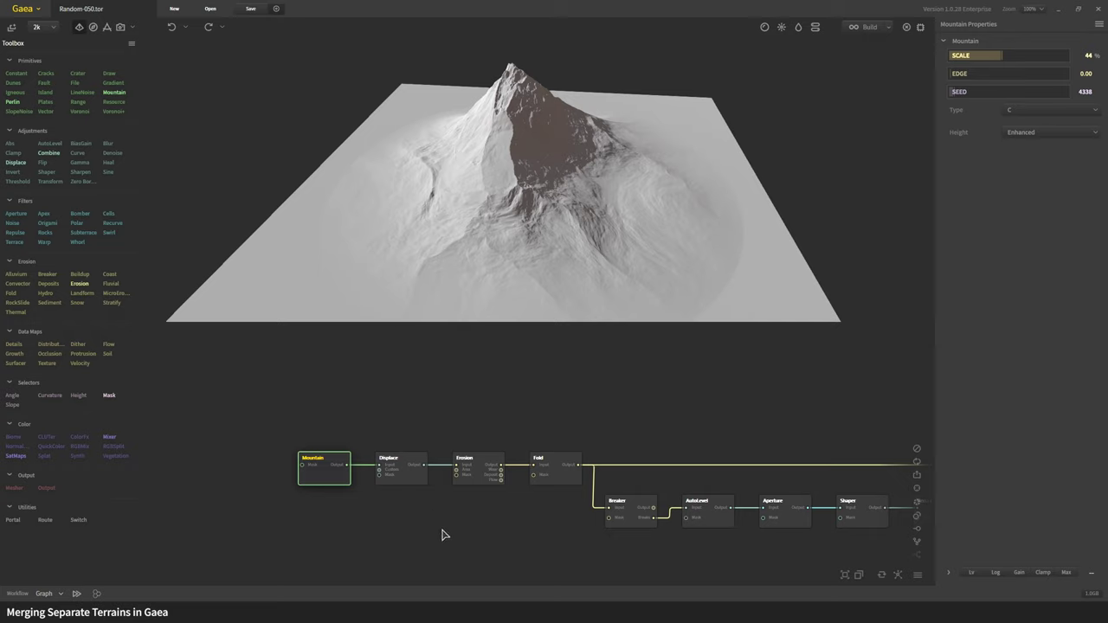
- Preview Displace, then the Erosion result (4% duration, 65% softness, seed 1880) from several angles
left_click(408, 470)
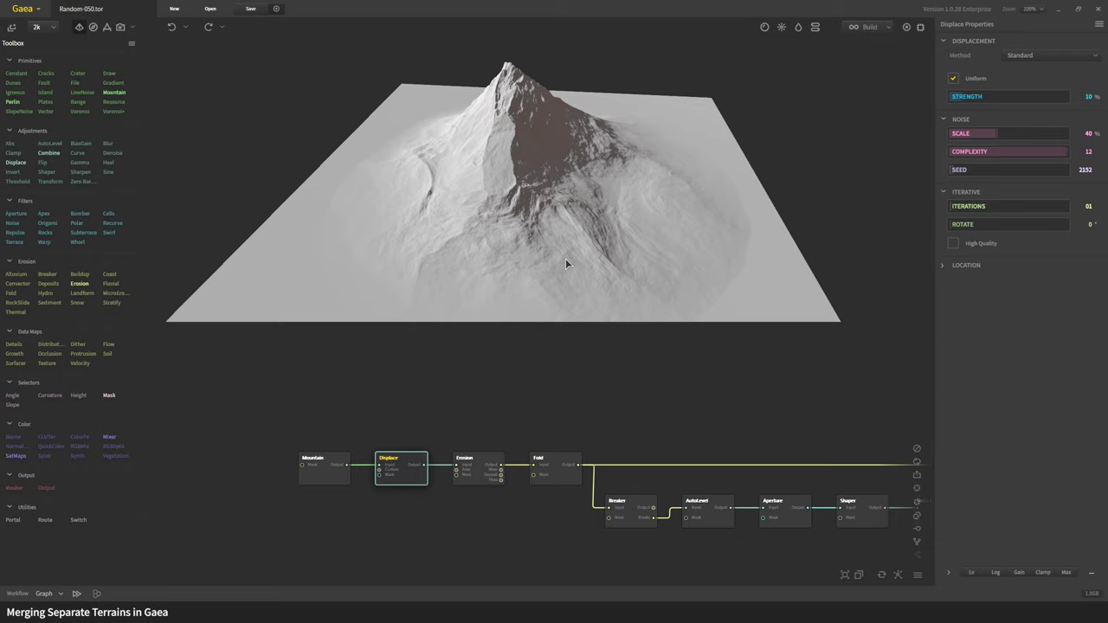
left_click(479, 475)
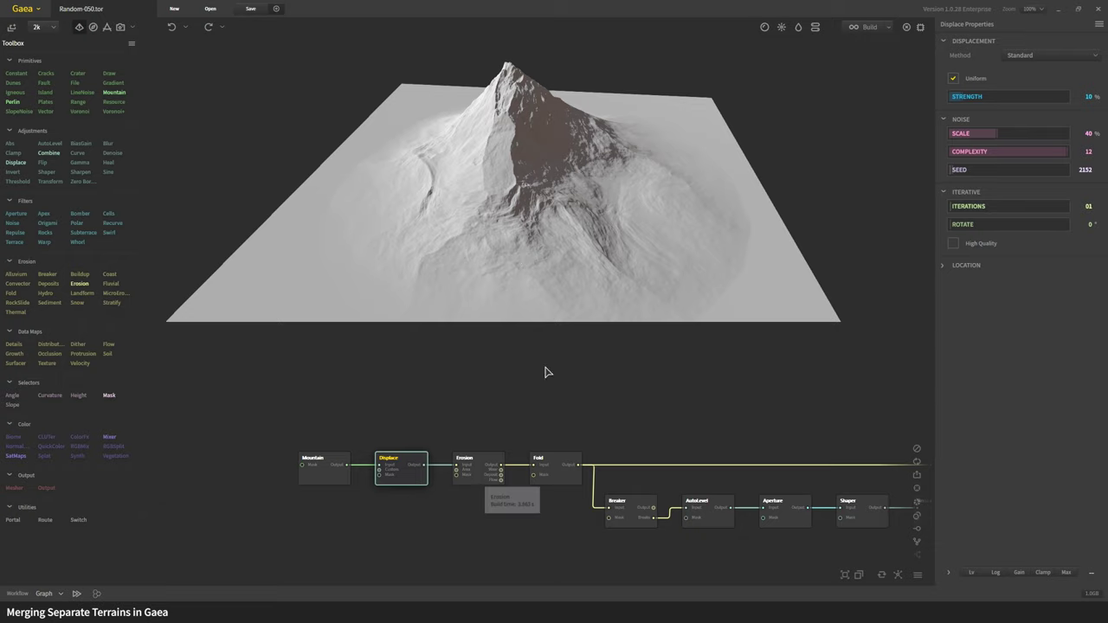
left_click_drag(599, 206, 477, 212)
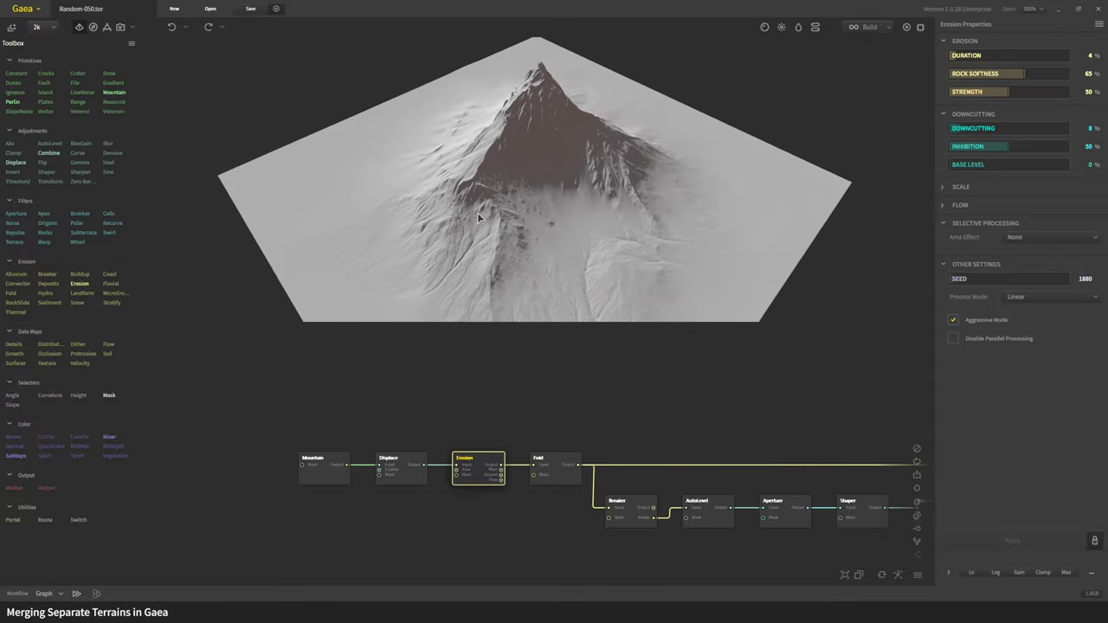
mouse_move(673, 130)
left_mouse_down()
mouse_move(432, 254)
mouse_move(556, 263)
mouse_move(637, 240)
mouse_move(619, 225)
left_mouse_up()
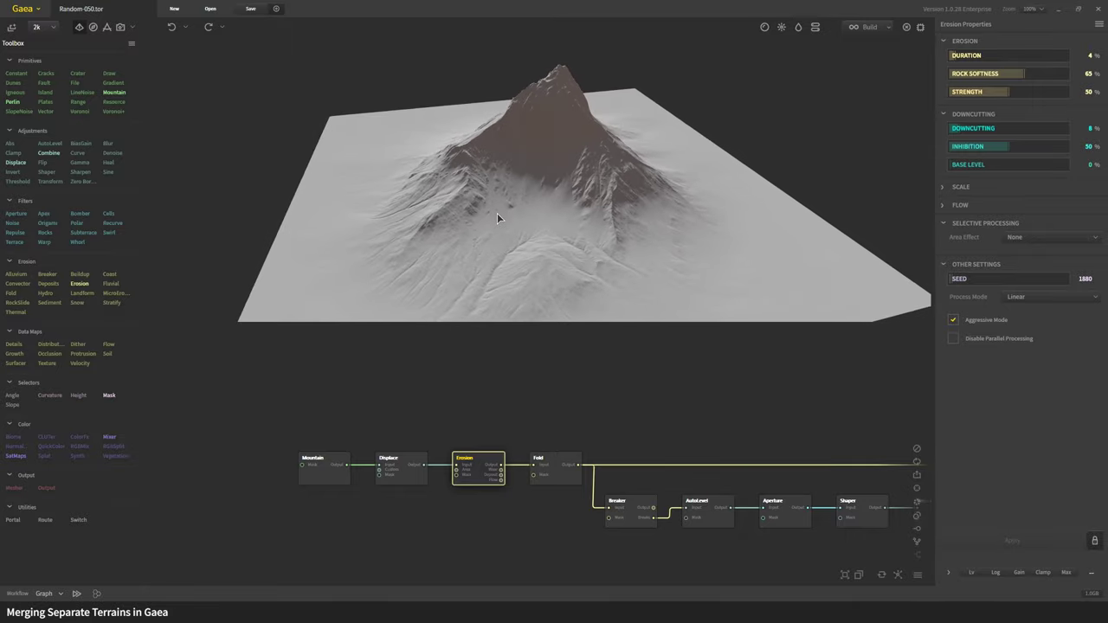
left_click_drag(494, 220, 390, 231)
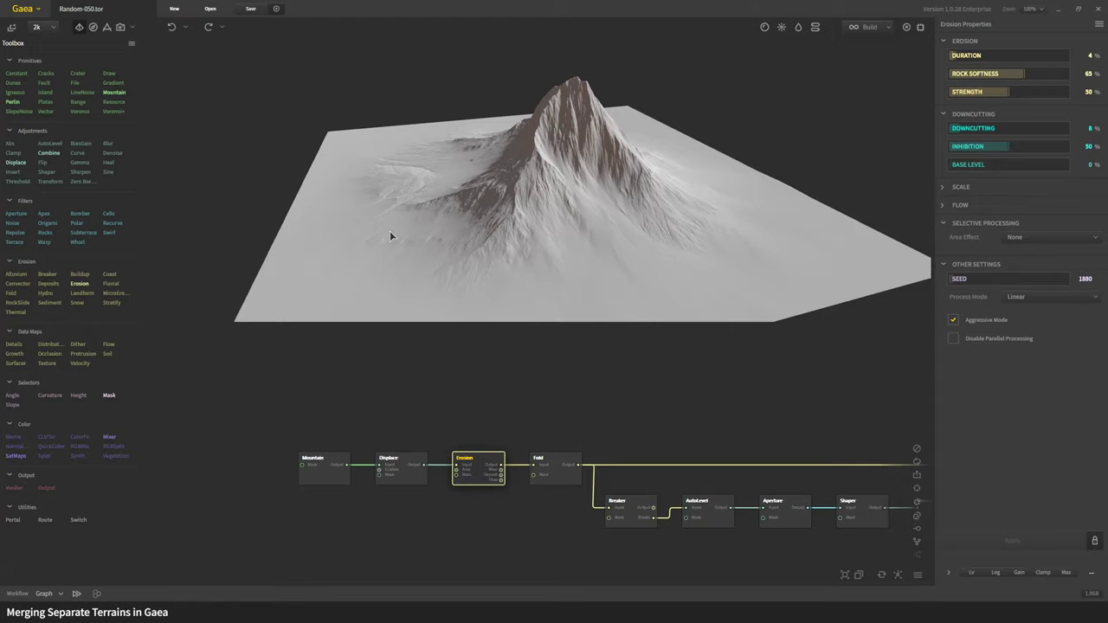
left_click_drag(407, 202, 584, 182)
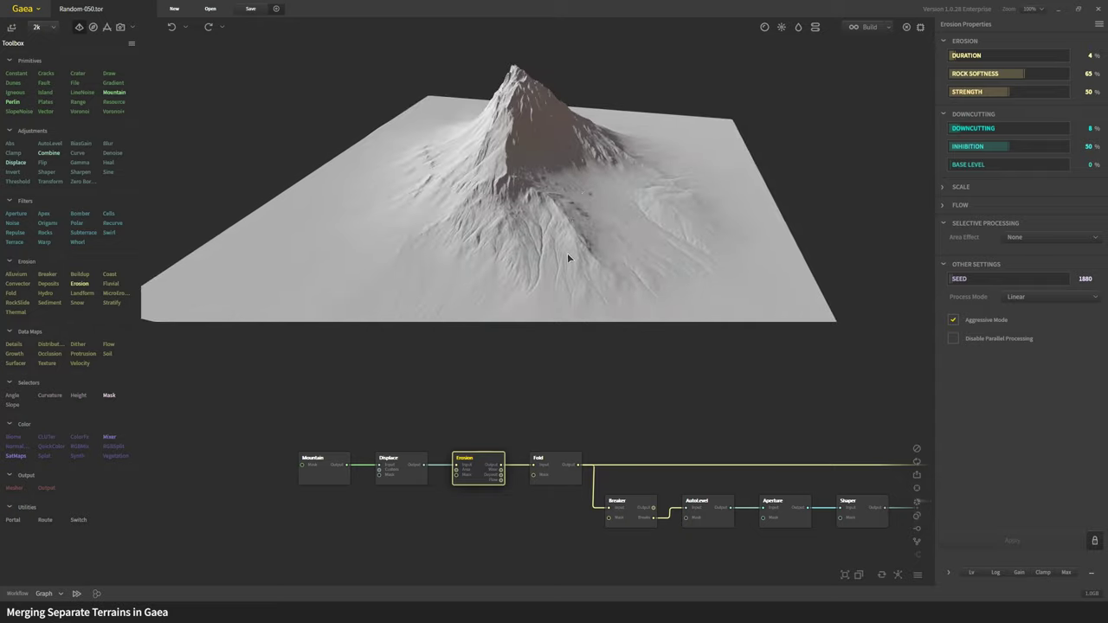
- Preview the Fold node's folded mountain and move the sun to light it from the side
left_click(549, 476)
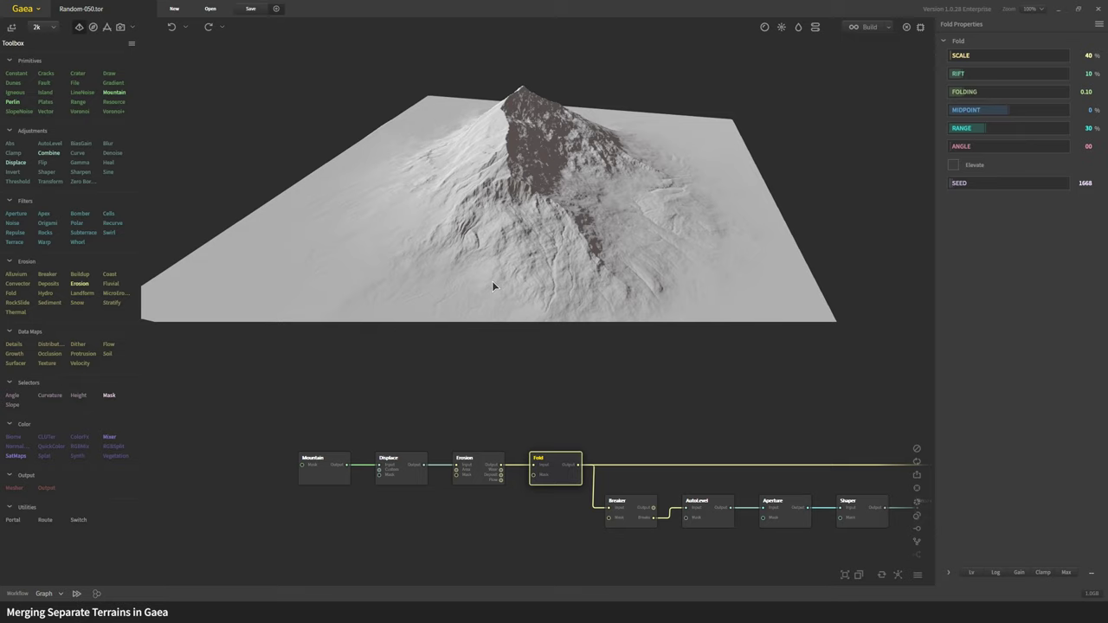
left_click_drag(492, 280, 616, 273)
left_click(781, 27)
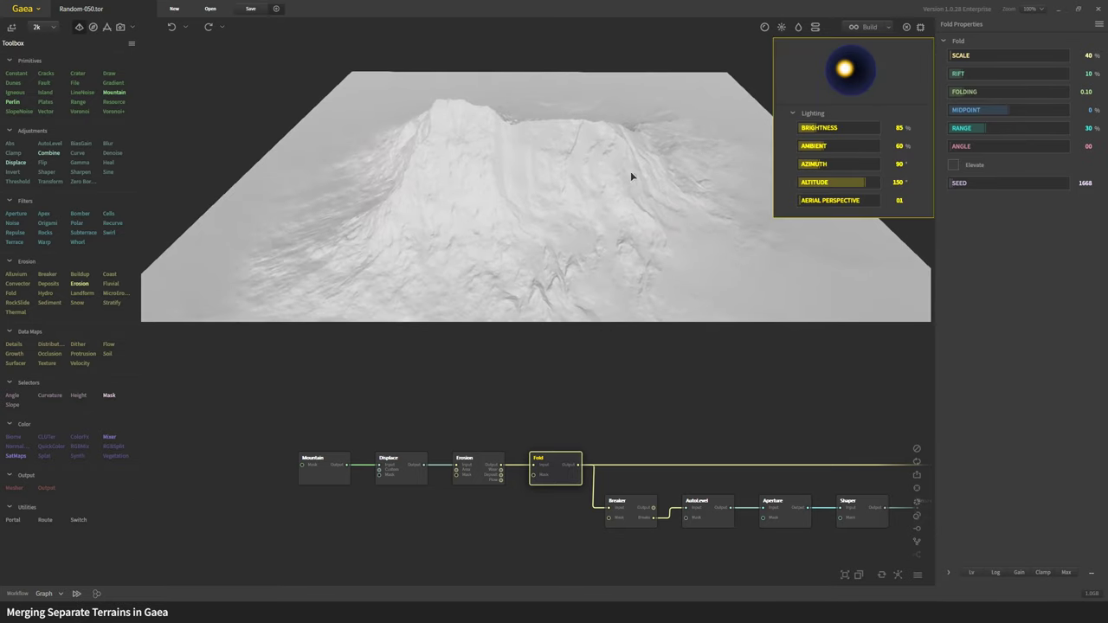
mouse_move(844, 72)
left_mouse_down()
mouse_move(827, 61)
mouse_move(872, 68)
mouse_move(848, 52)
mouse_move(827, 72)
left_mouse_up()
left_click(658, 177)
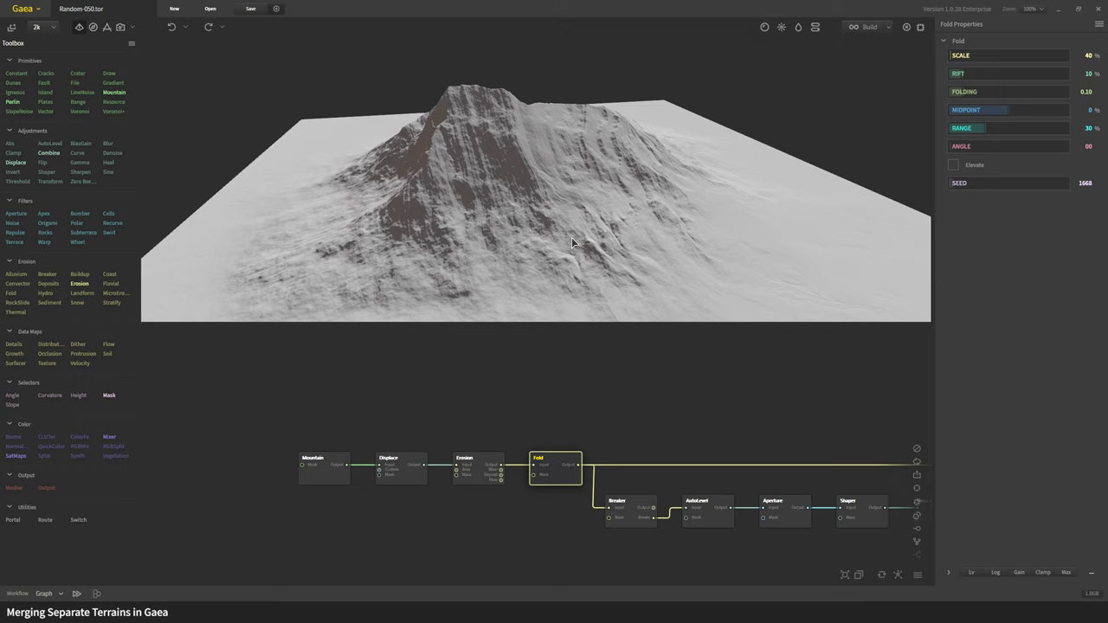
- Orbit close around the folded peak from steep top-down and low side angles
left_click_drag(572, 243, 575, 139)
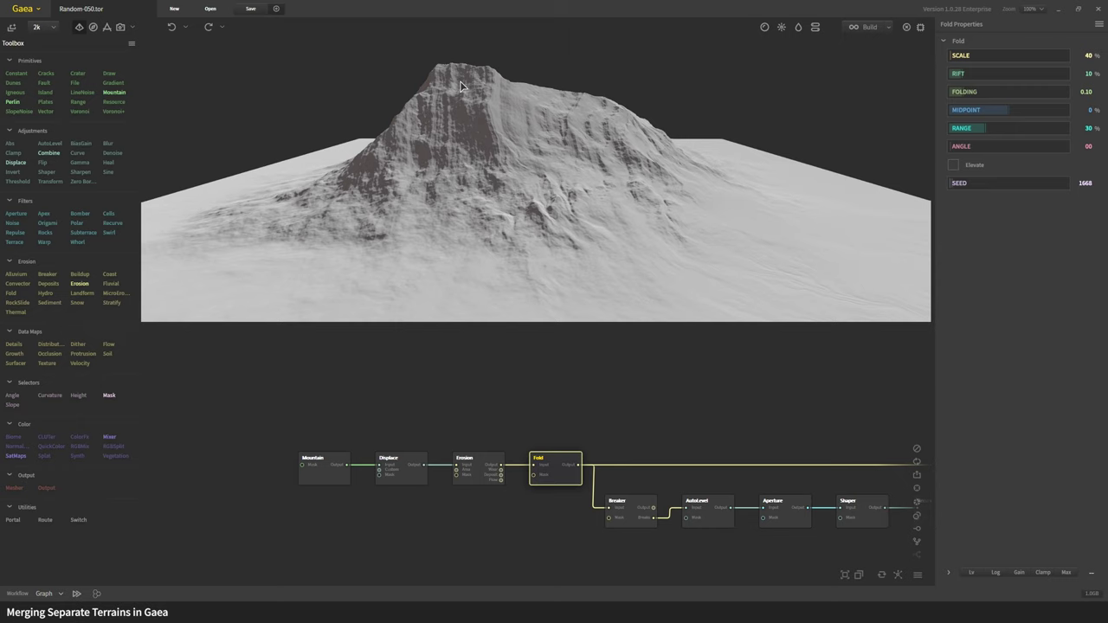
left_click_drag(560, 249, 555, 197)
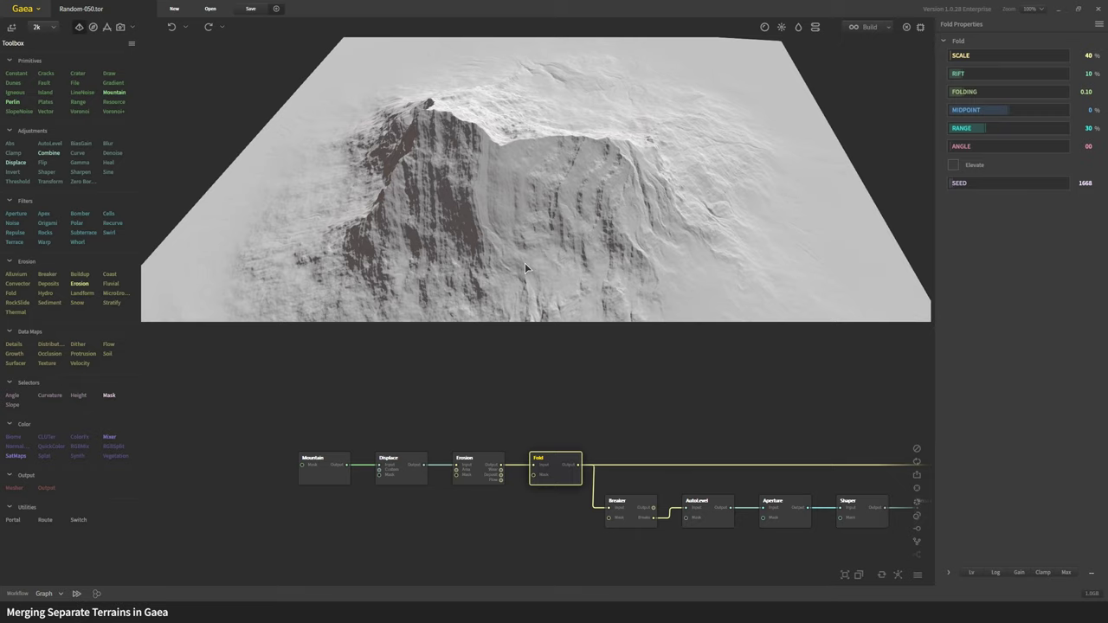
left_click_drag(525, 263, 518, 232)
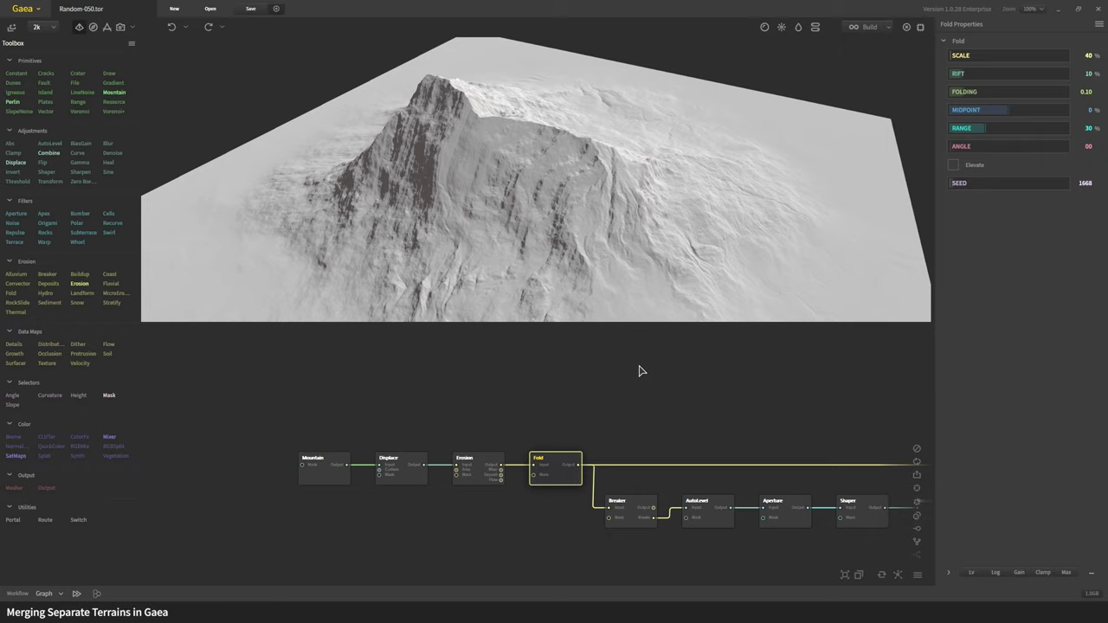
left_click_drag(722, 263, 697, 199)
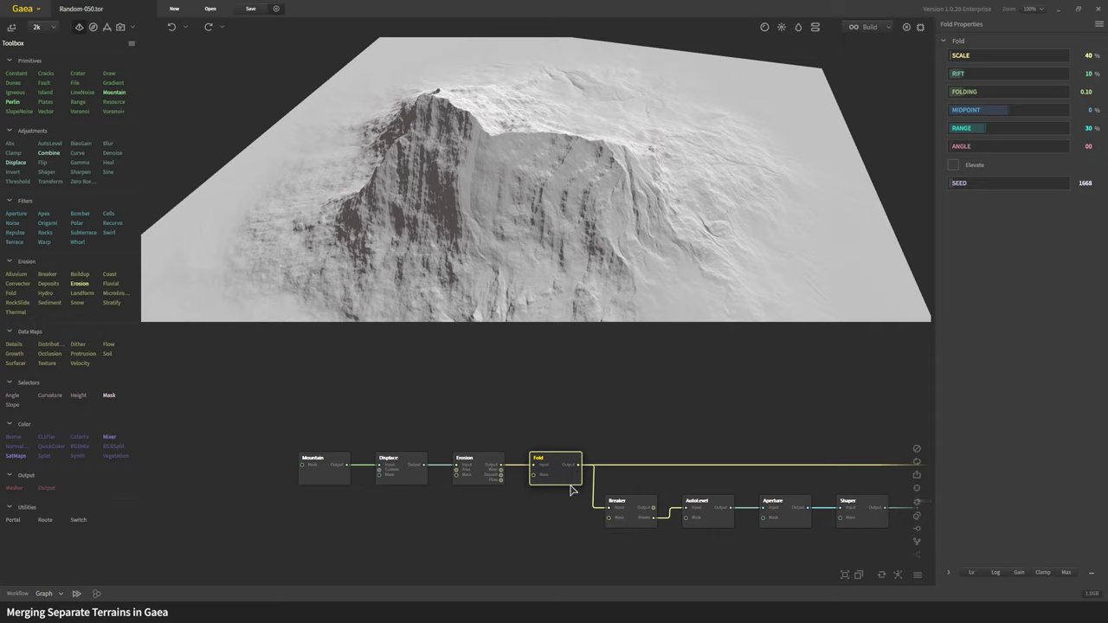
- Zoom and rotate the 3D view, then pan the graph to reveal Recurve, Combine and Igneous
mouse_move(571, 491)
scroll(502, 241, "down", 3)
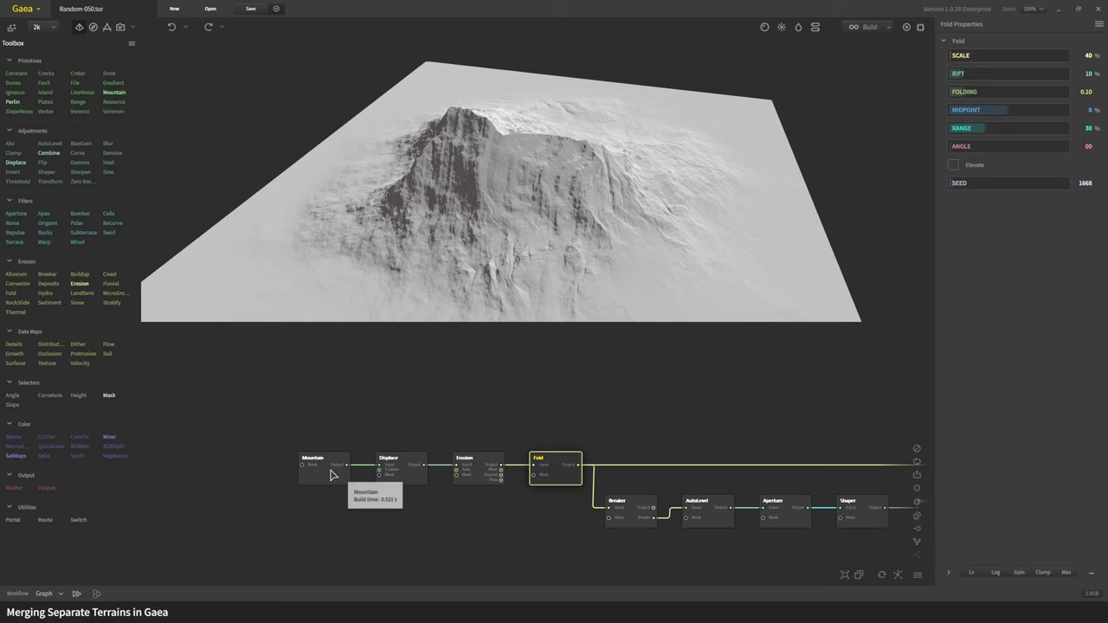
scroll(589, 273, "up", 4)
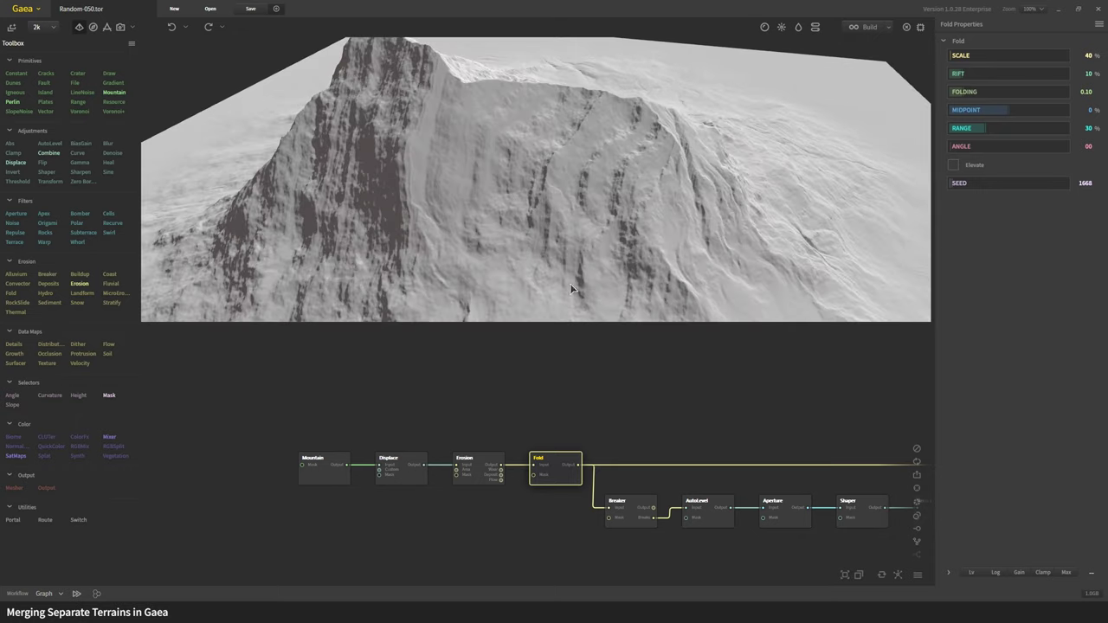
scroll(553, 287, "down", 5)
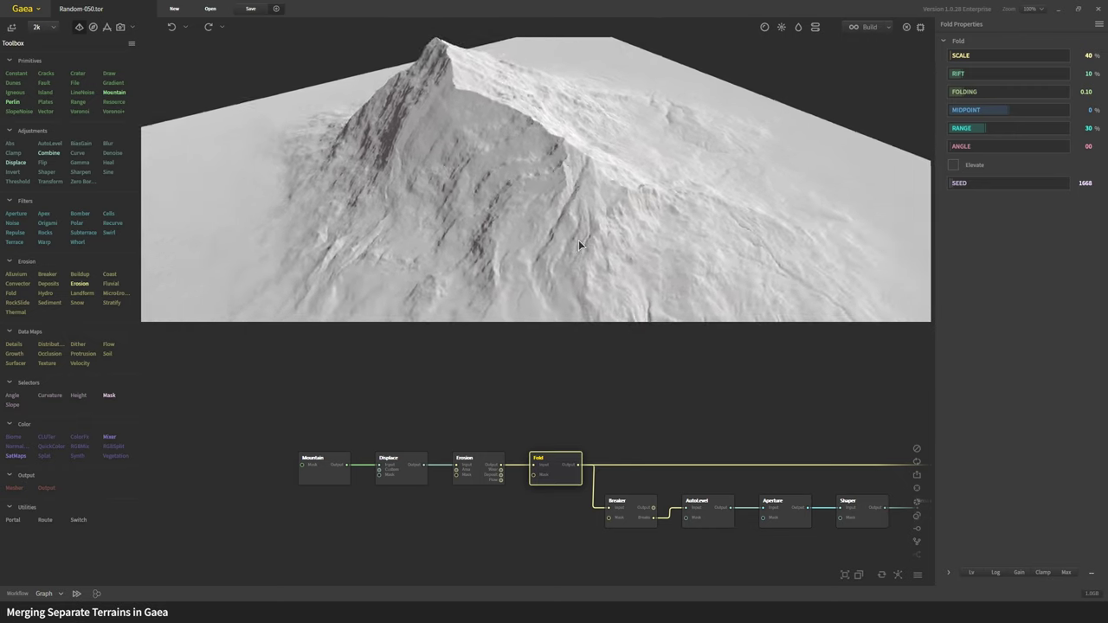
left_click_drag(562, 294, 588, 231)
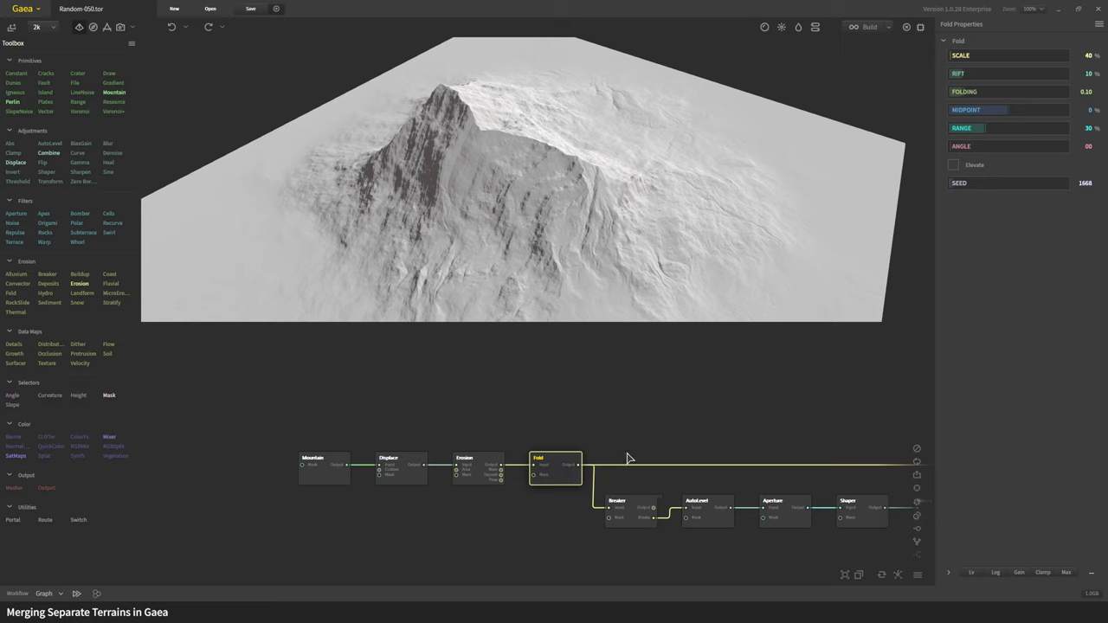
middle_click_drag(629, 458, 458, 445)
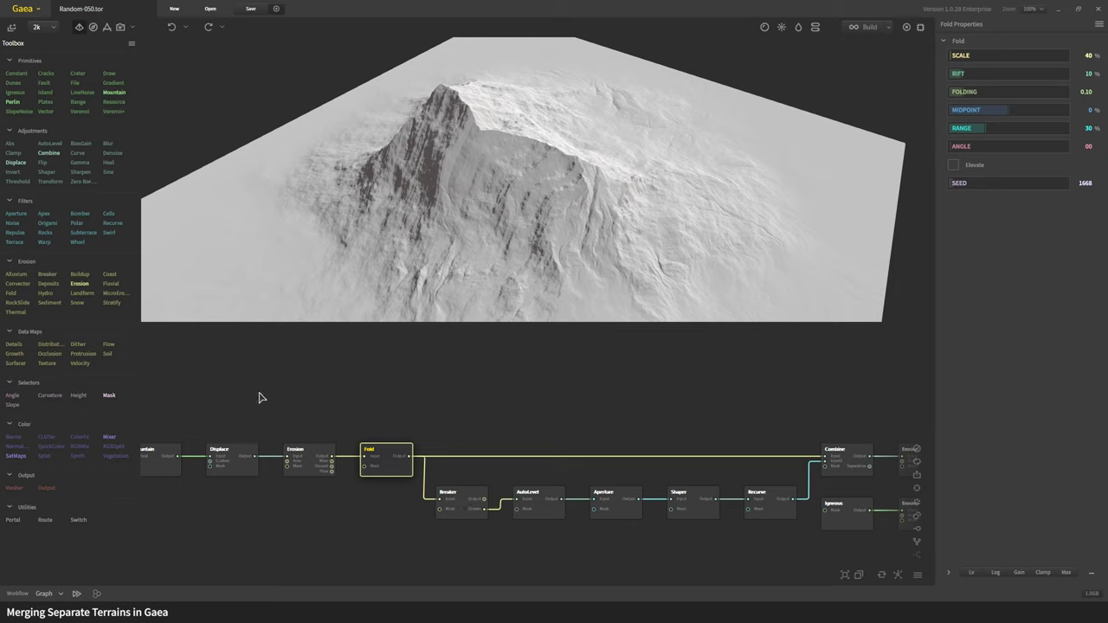
- Zoom into the graph and pan across Fold, Breaker, AutoLevel, Aperture, Shaper and Recurve
scroll(203, 493, "up", 1)
scroll(377, 452, "up", 1)
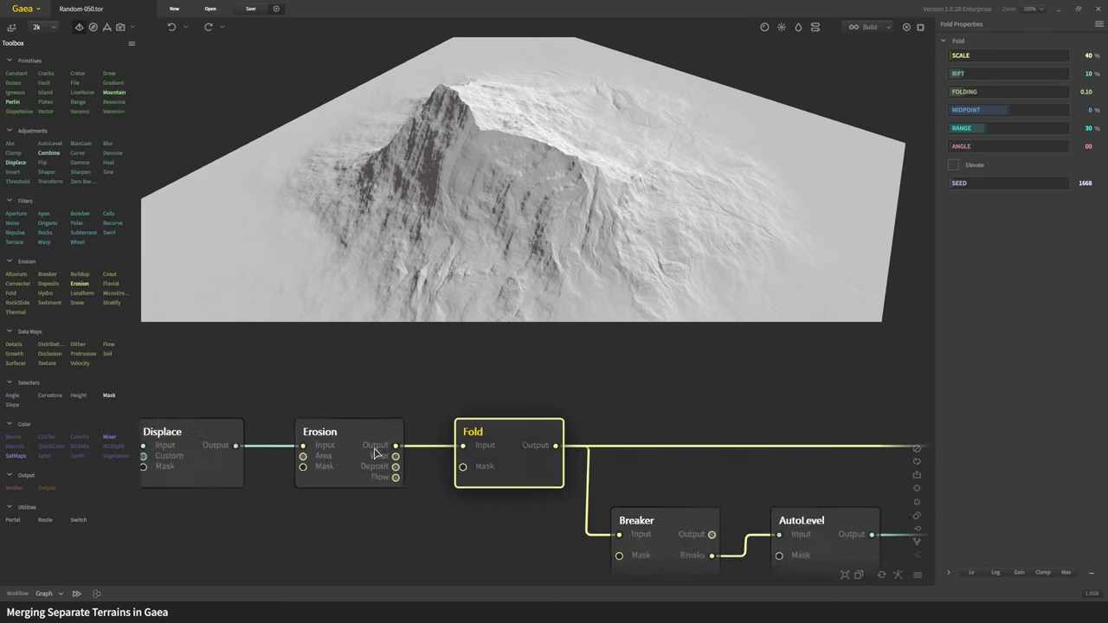
scroll(377, 452, "up", 1)
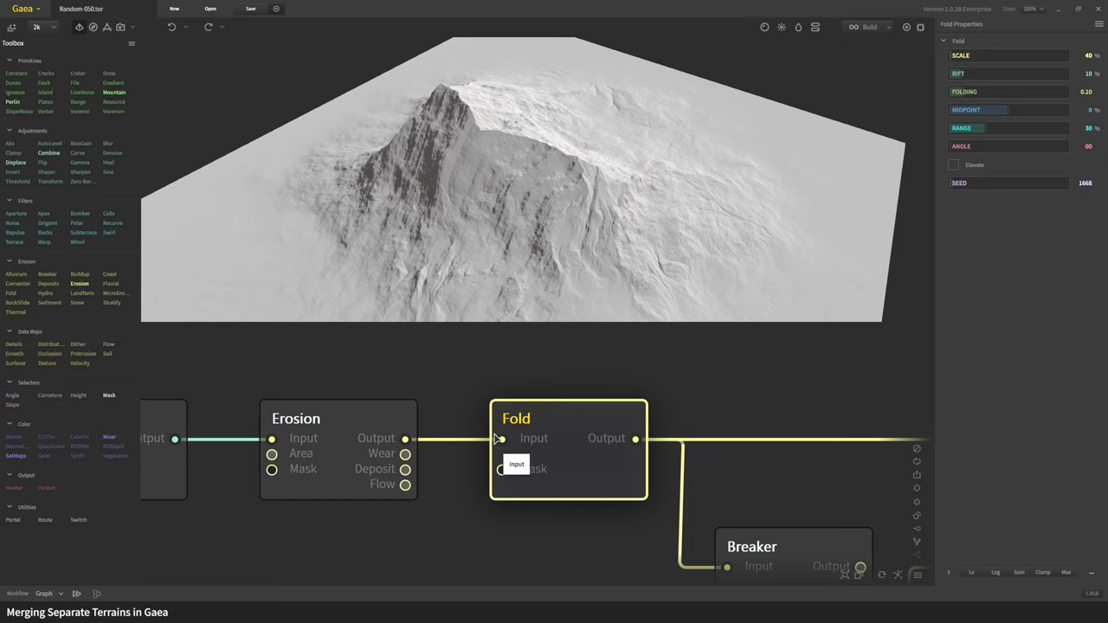
scroll(495, 439, "down", 2)
left_click_drag(621, 502, 288, 408)
scroll(346, 390, "down", 1)
left_click_drag(374, 400, 285, 491)
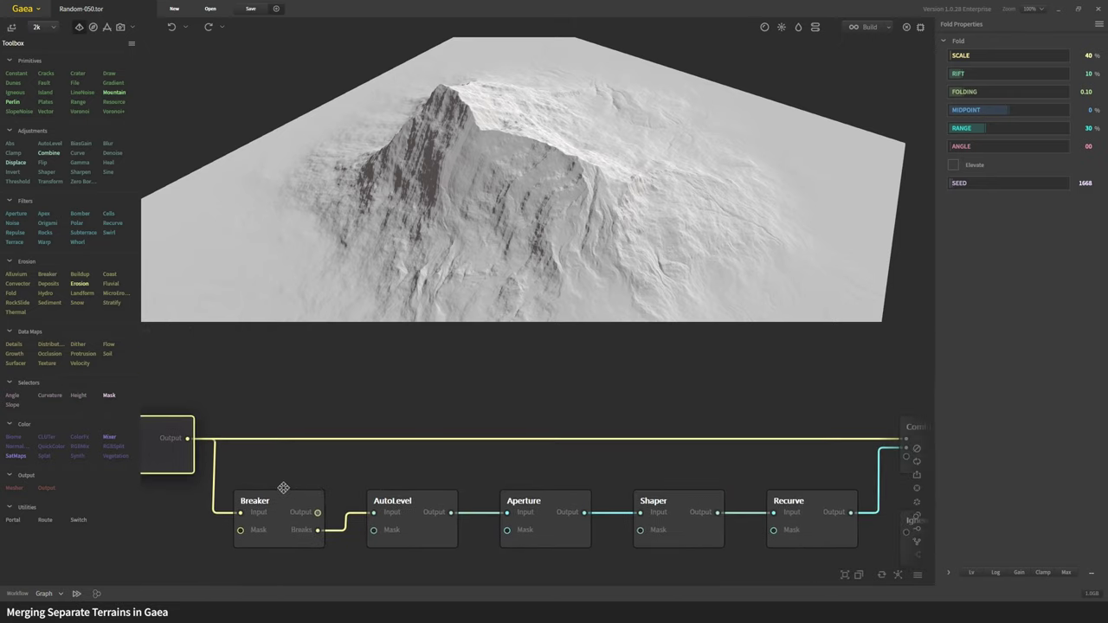
middle_click_drag(273, 519, 366, 518)
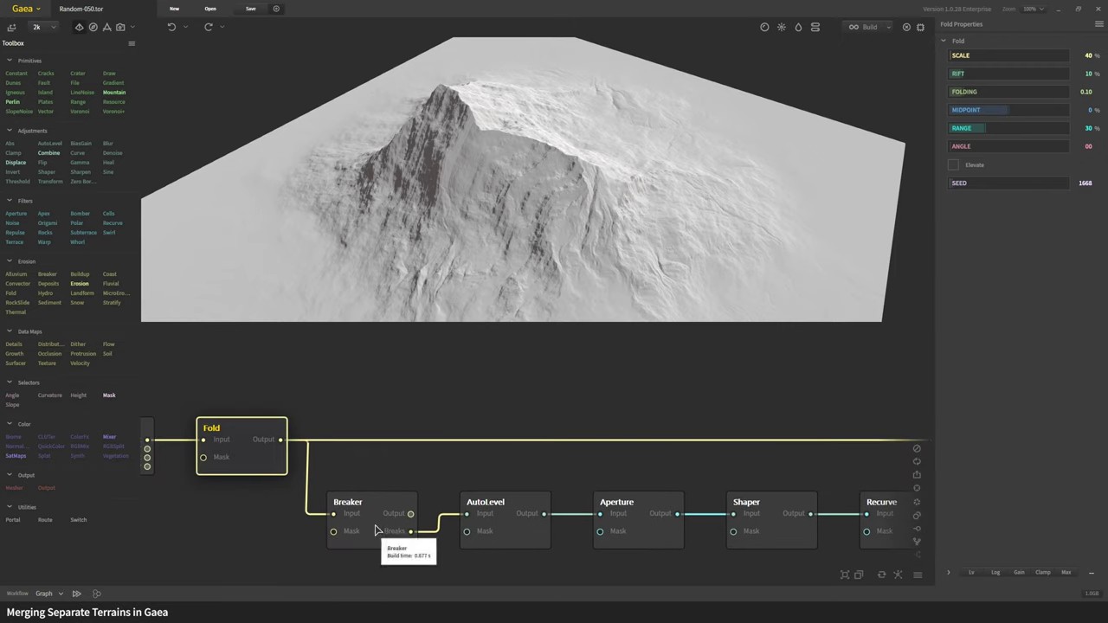
- Preview Breaker's crack-etched mountain (duration 100, seed 830) and orbit to its dark flank
left_click(378, 530)
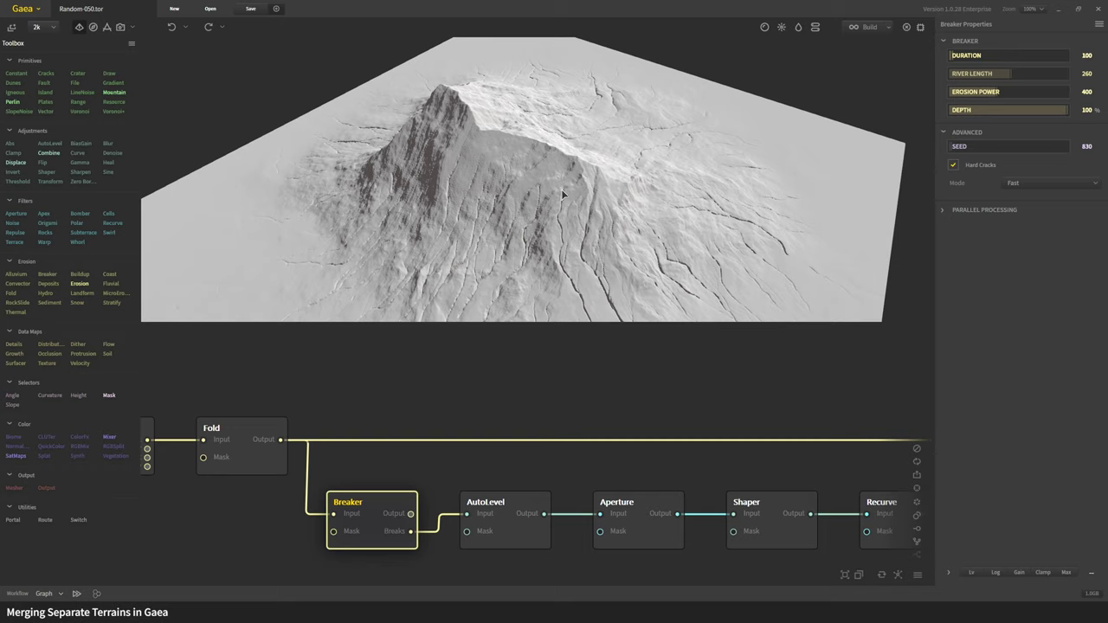
left_click_drag(610, 253, 382, 254)
mouse_move(547, 240)
left_mouse_down()
mouse_move(389, 230)
mouse_move(338, 204)
mouse_move(341, 225)
mouse_move(472, 238)
mouse_move(492, 277)
mouse_move(515, 248)
mouse_move(495, 220)
left_mouse_up()
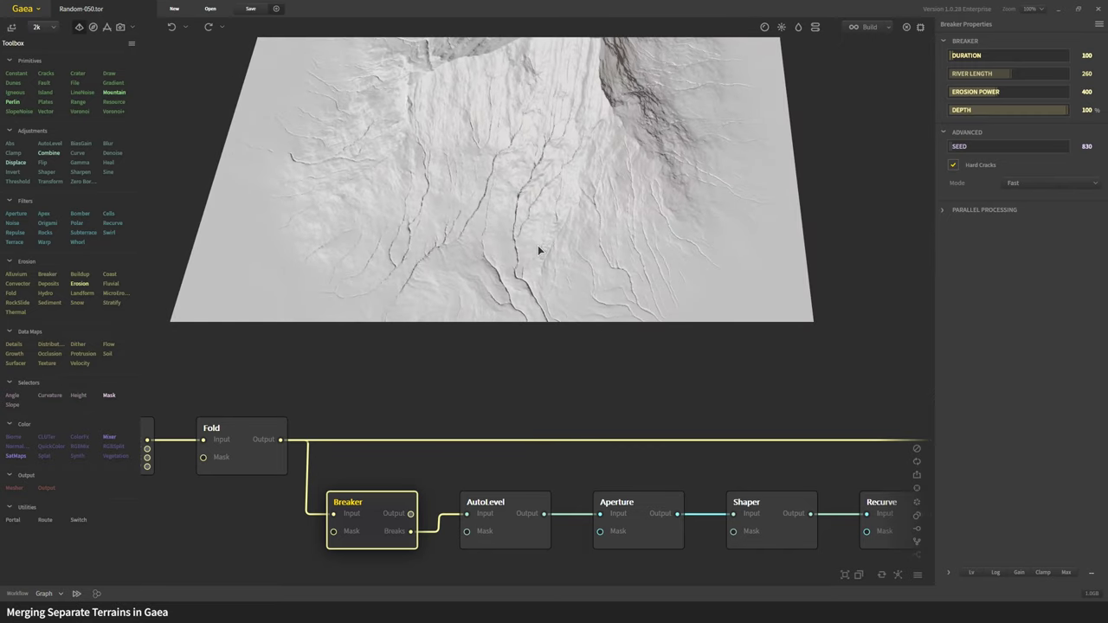
scroll(536, 253, "down", 5)
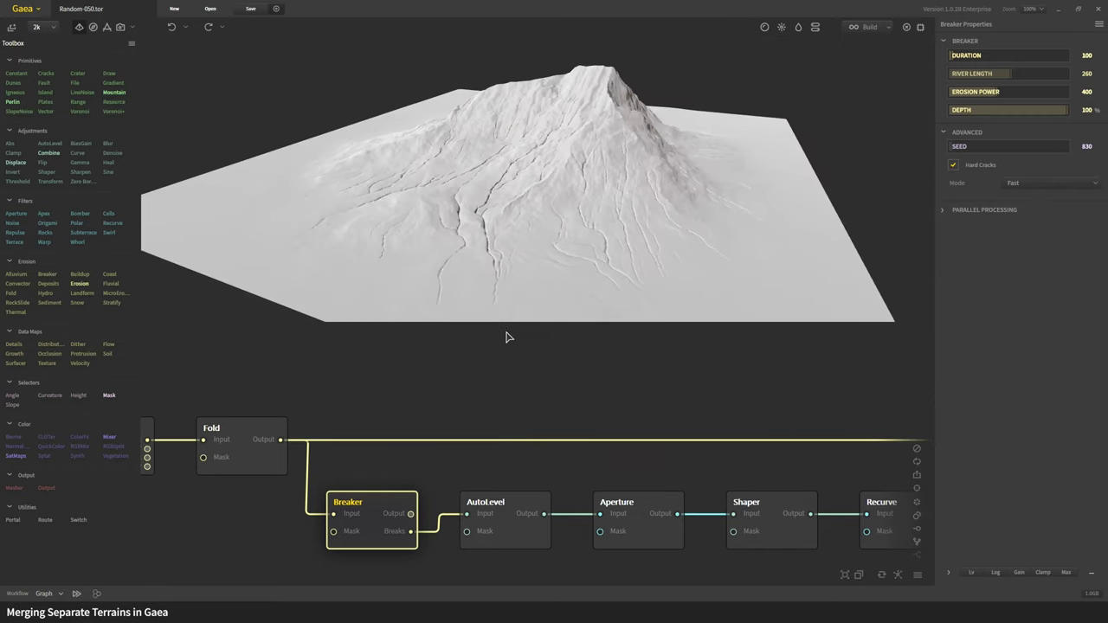
- Preview AutoLevel's crack-line mask in a 2D pane beside the tilted 3D terrain
left_click(523, 528)
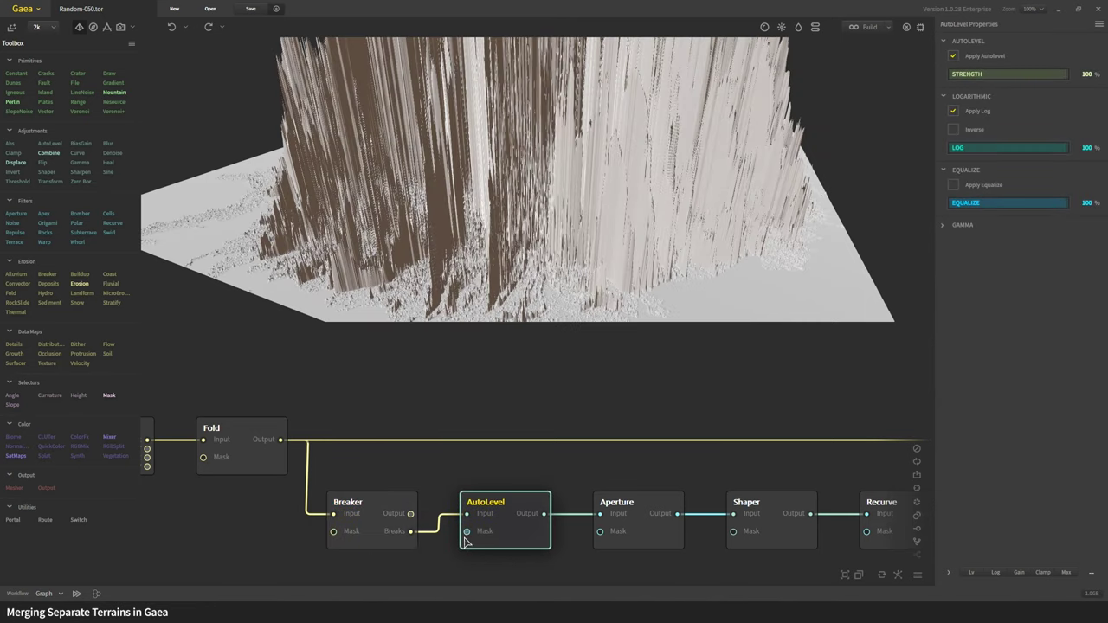
left_click(120, 27)
left_click(120, 27)
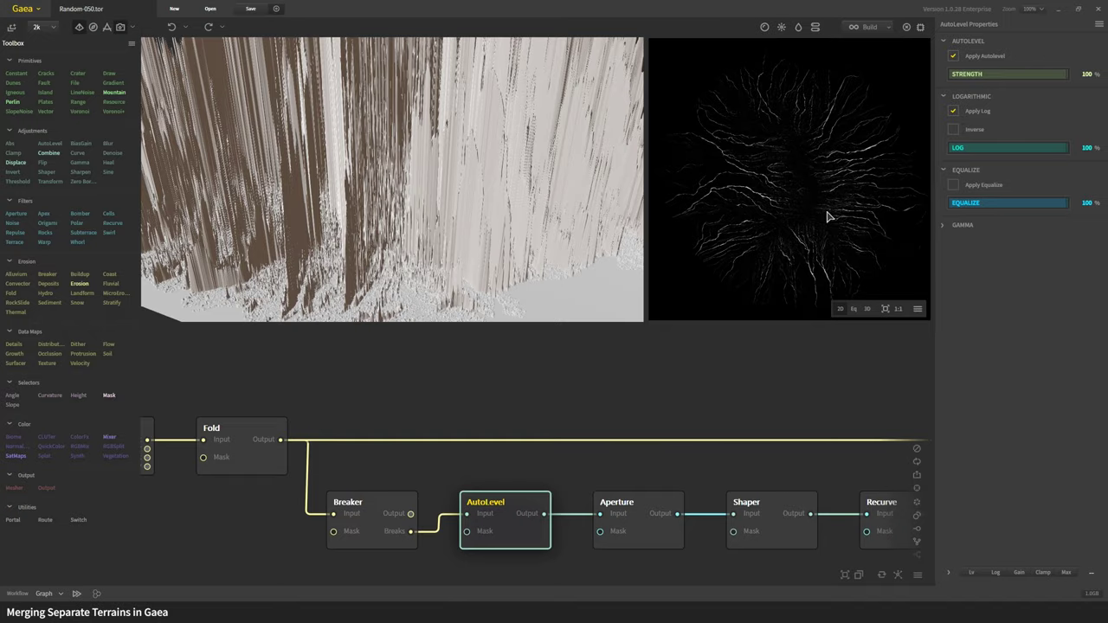
left_click_drag(333, 216, 333, 176)
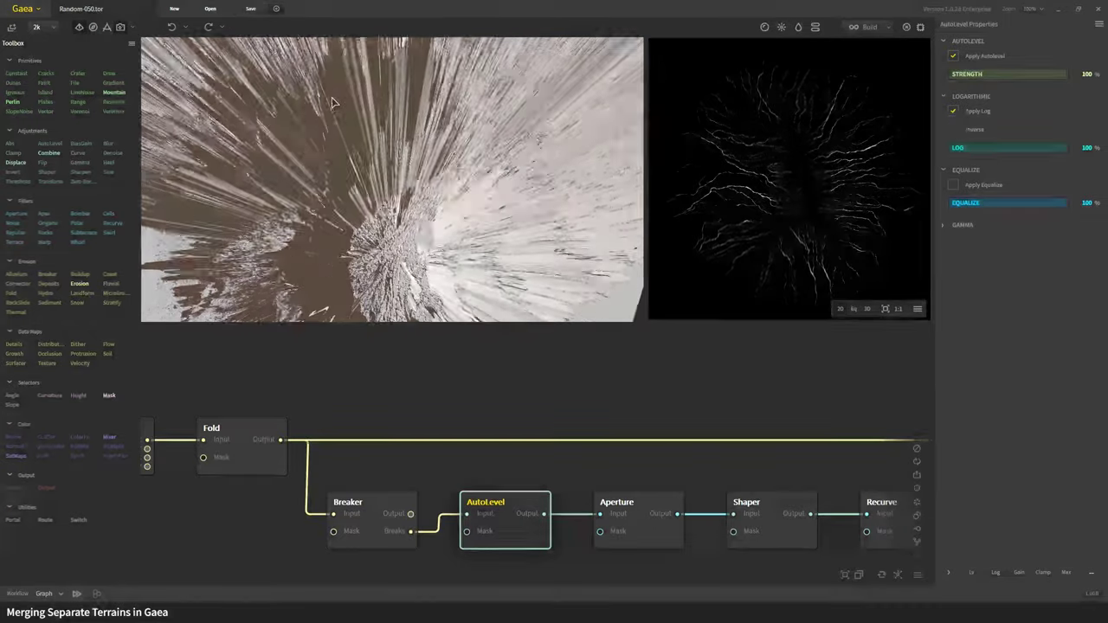
left_click_drag(332, 103, 329, 168)
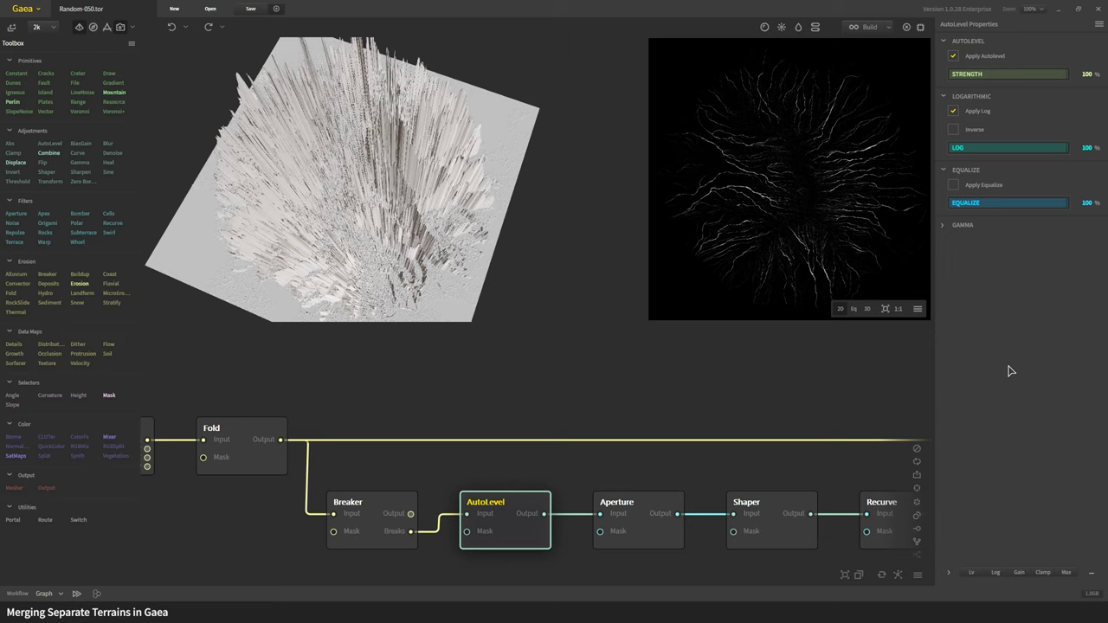
scroll(806, 246, "up", 5)
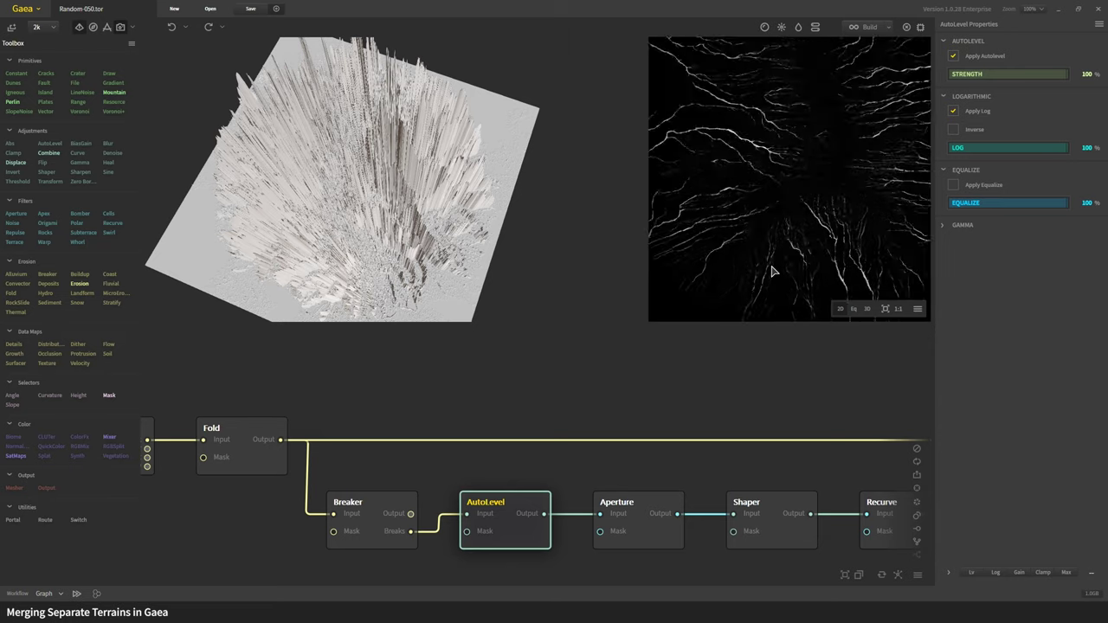
scroll(782, 234, "down", 4)
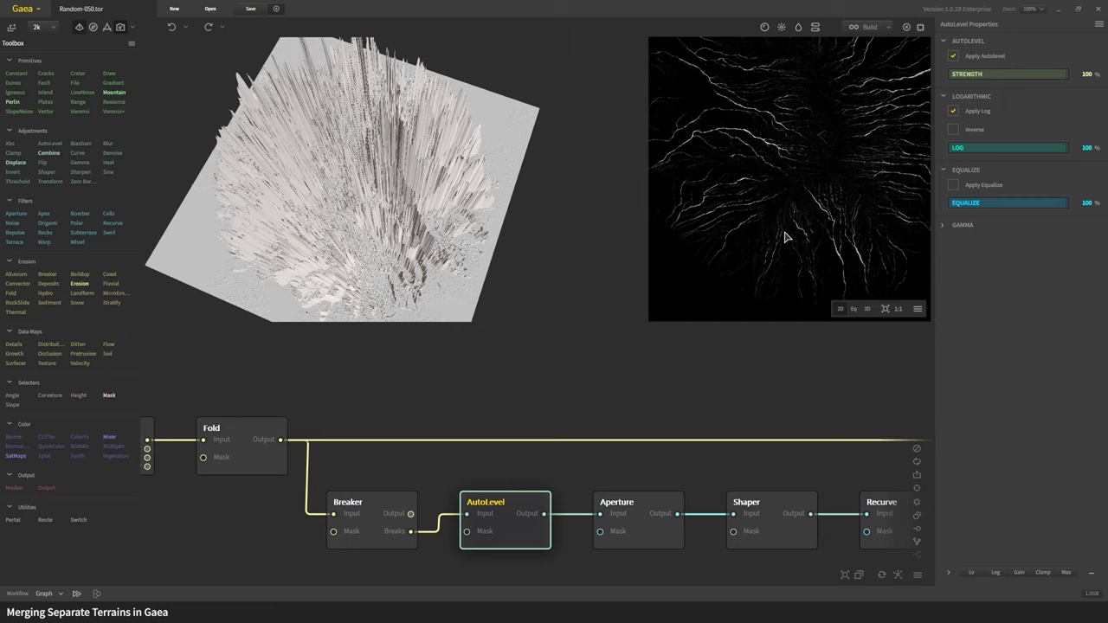
- Preview the Aperture node's output and orbit to an overhead view of the terrain
left_click(624, 518)
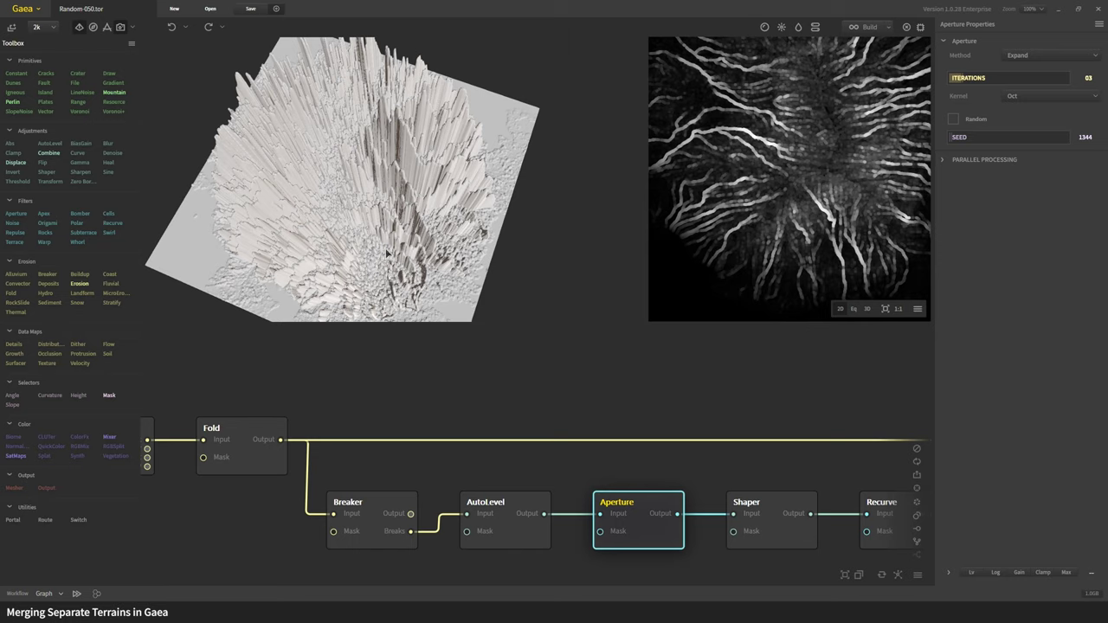
left_click_drag(381, 227, 313, 208)
scroll(418, 250, "up", 5)
scroll(313, 208, "down", 3)
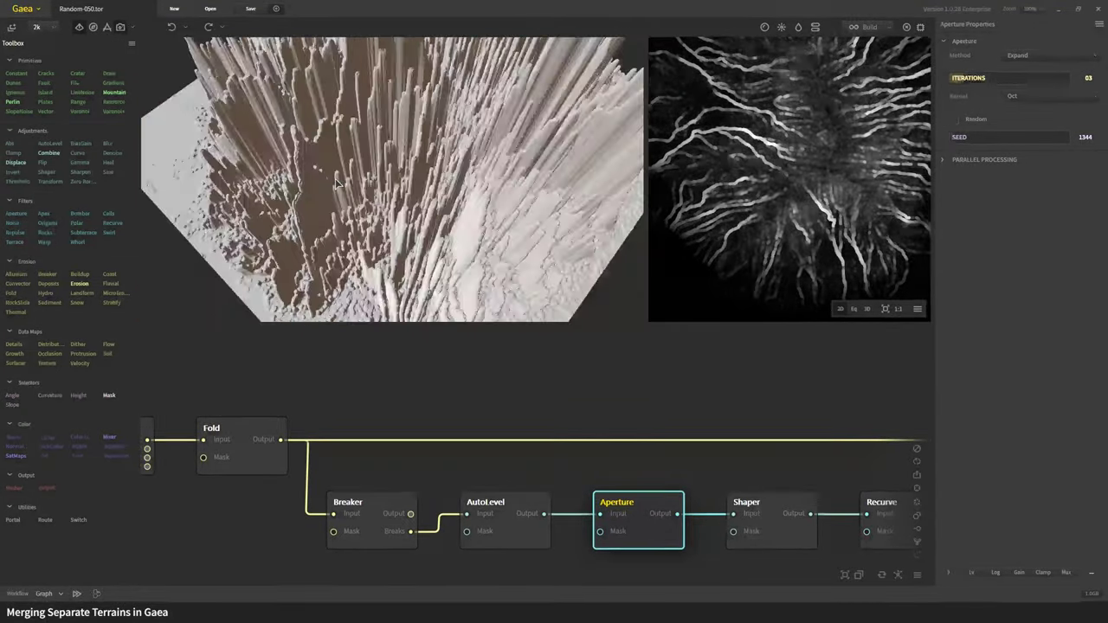
middle_click_drag(717, 546, 529, 528)
- Preview Shaper's widened crack mask (shape 86%, local area 54%) from an oblique angle
left_click(618, 529)
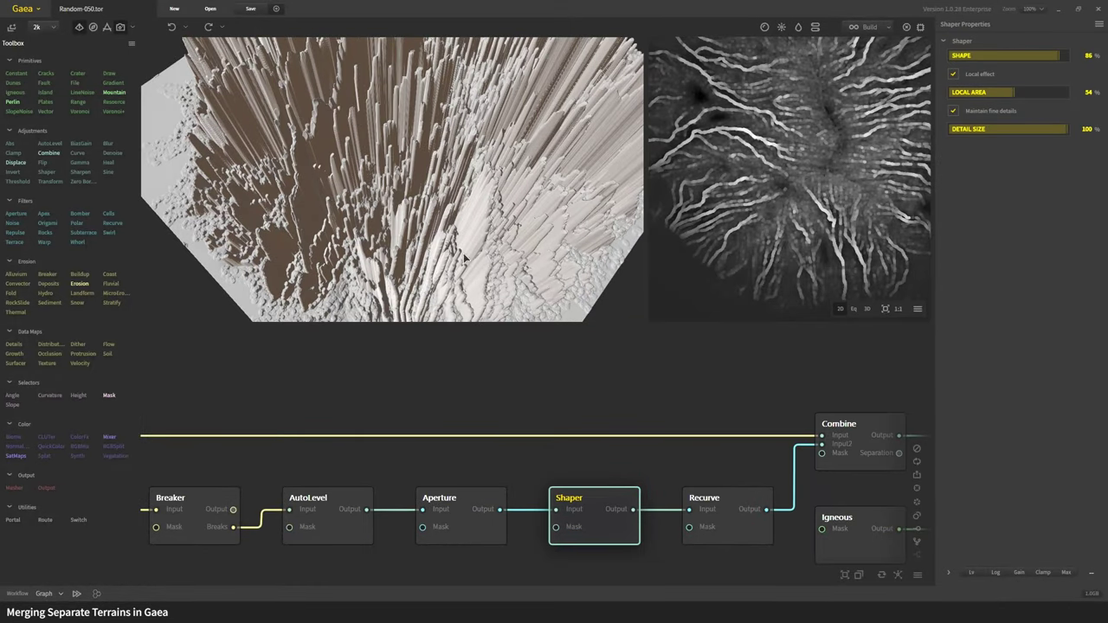
scroll(512, 267, "down", 5)
left_click_drag(515, 271, 525, 304)
scroll(534, 289, "up", 3)
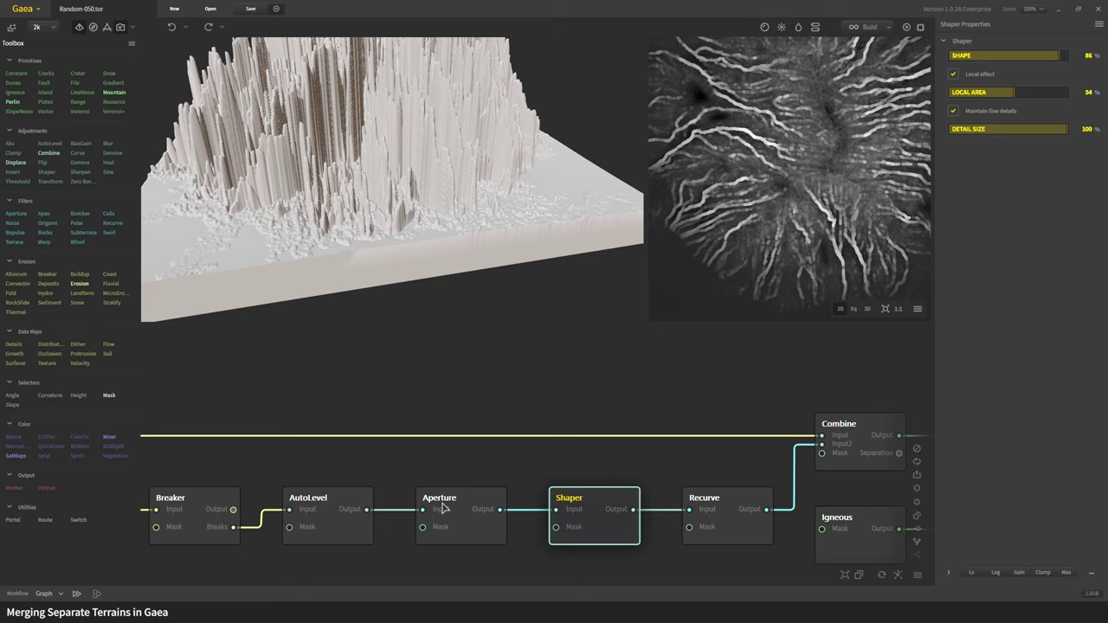
- Switch back to Aperture and then Shaper again to compare their terrain shapes
left_click(468, 525)
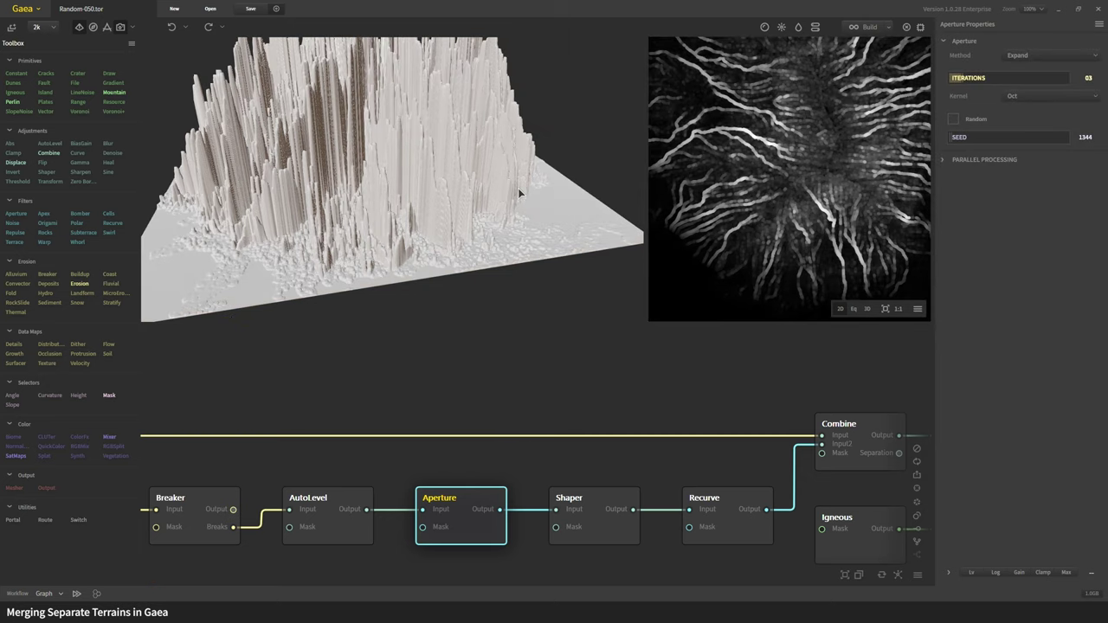
left_click_drag(371, 233, 726, 166)
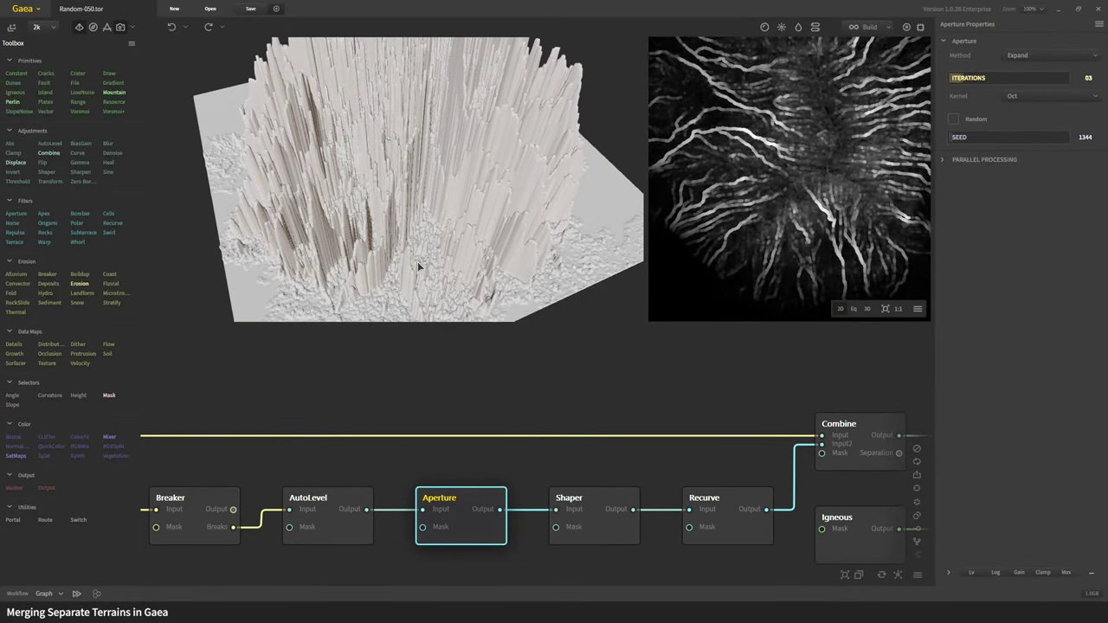
scroll(426, 265, "down", 3)
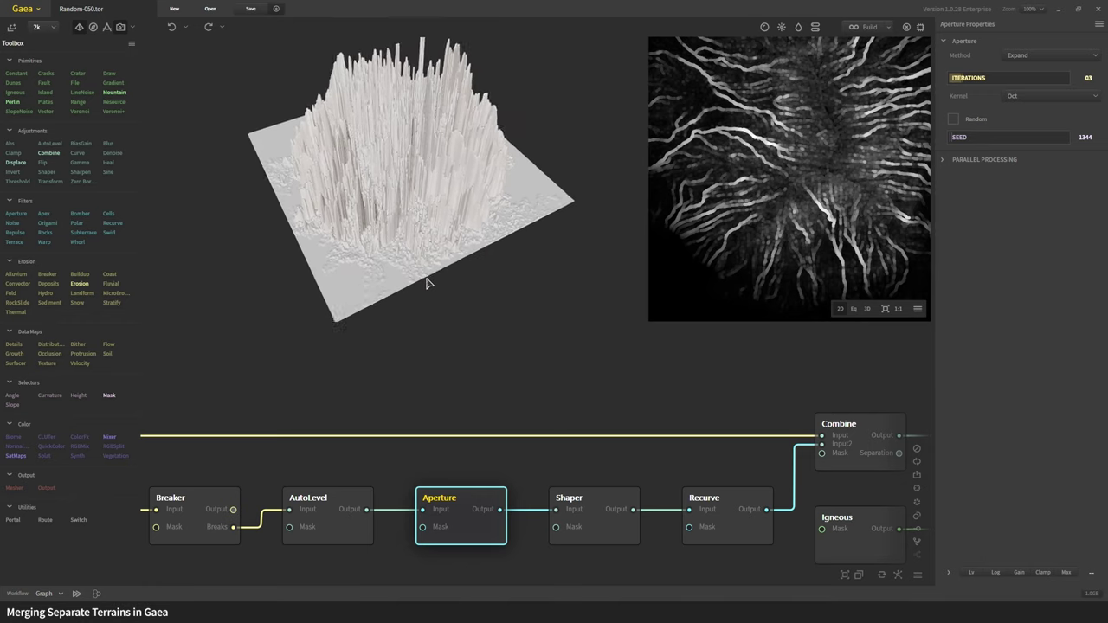
left_click(613, 508)
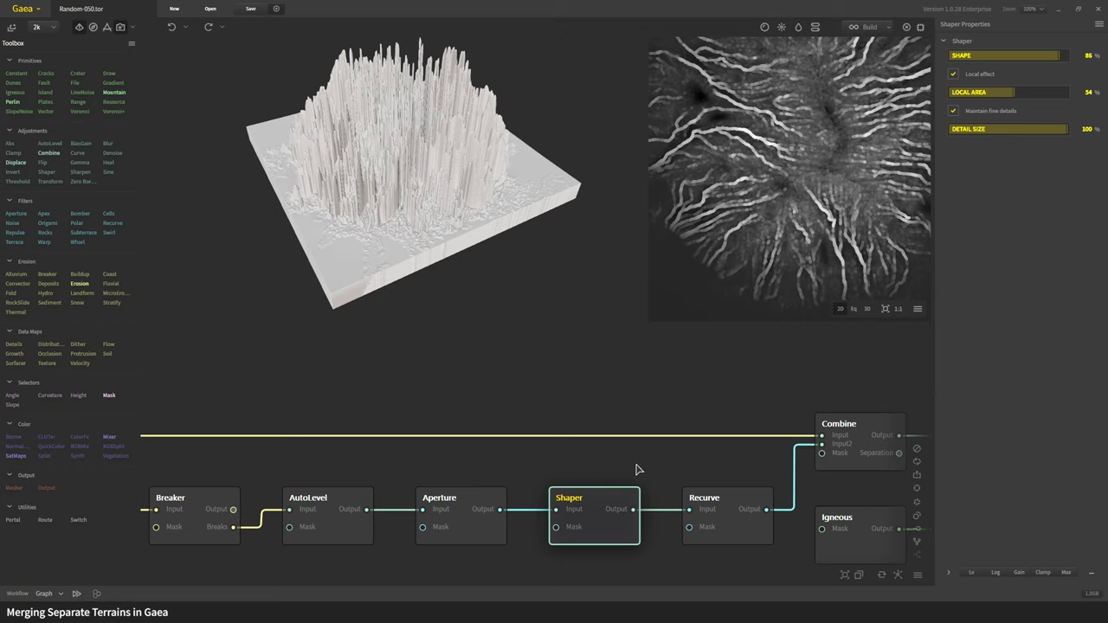
- Preview Recurve's cliff-stepped terrain, then pan the graph to show the Erosion and Combine nodes
left_click(741, 530)
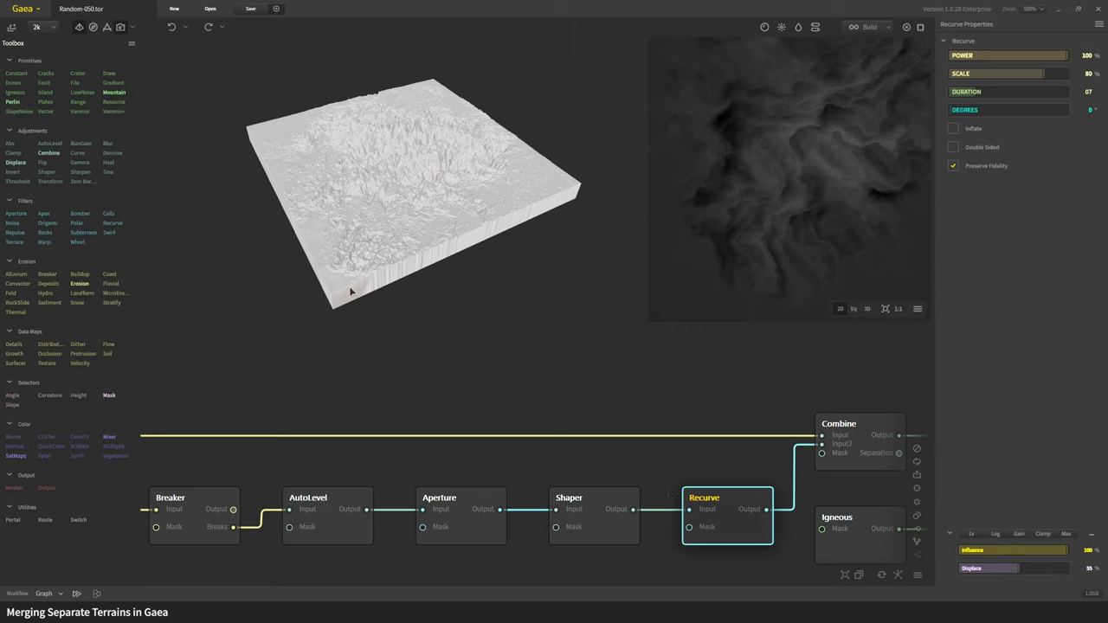
left_click_drag(351, 292, 403, 318)
scroll(362, 288, "up", 3)
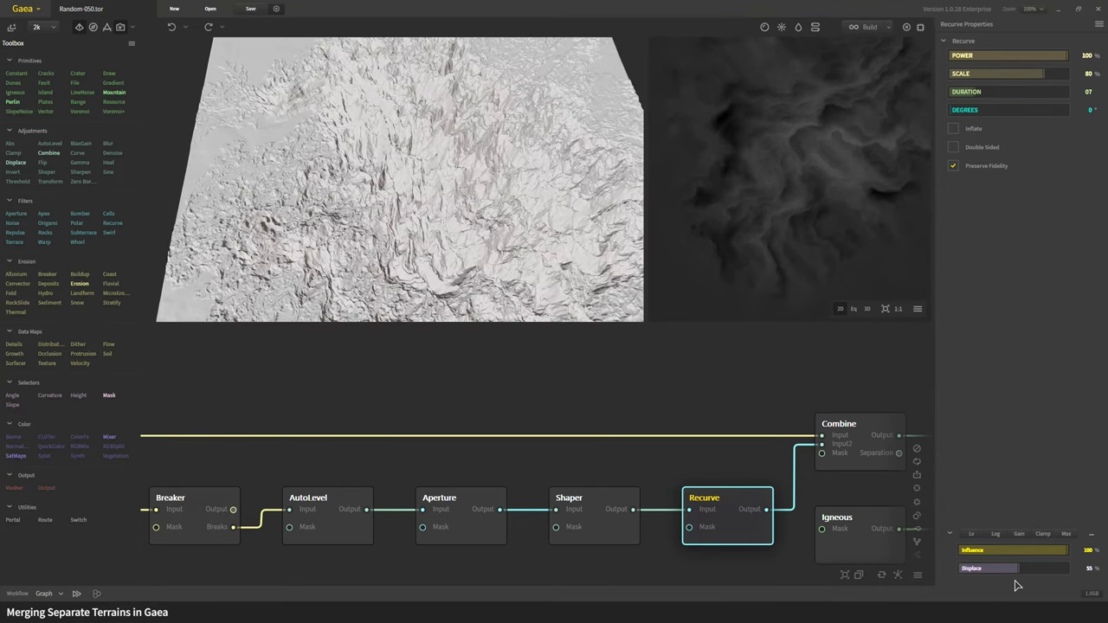
mouse_move(408, 240)
left_mouse_down()
mouse_move(355, 267)
mouse_move(422, 251)
mouse_move(440, 280)
mouse_move(397, 272)
left_mouse_up()
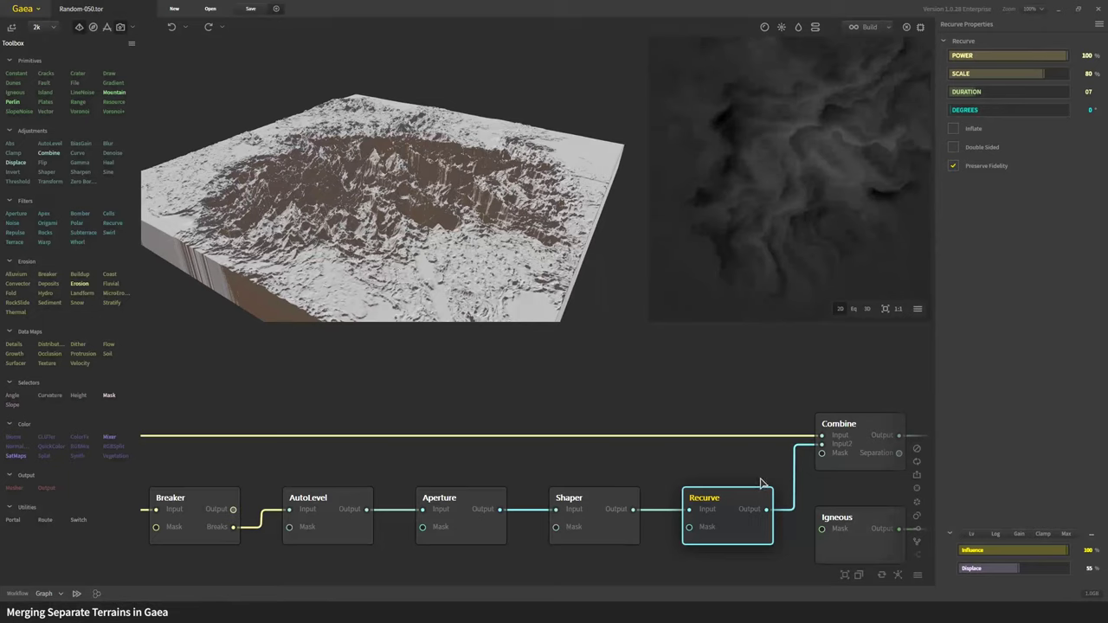
middle_click_drag(761, 482, 541, 487)
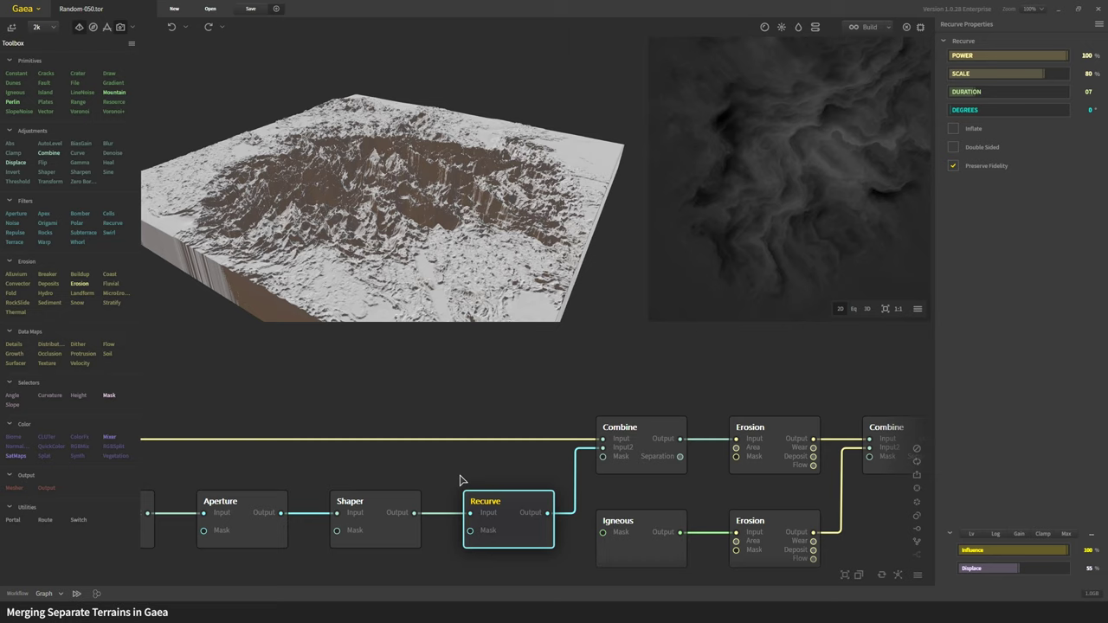
middle_click_drag(459, 480, 549, 487)
- Zoom out the graph and preview the Combine node's merged terrain close up
scroll(662, 546, "down", 3)
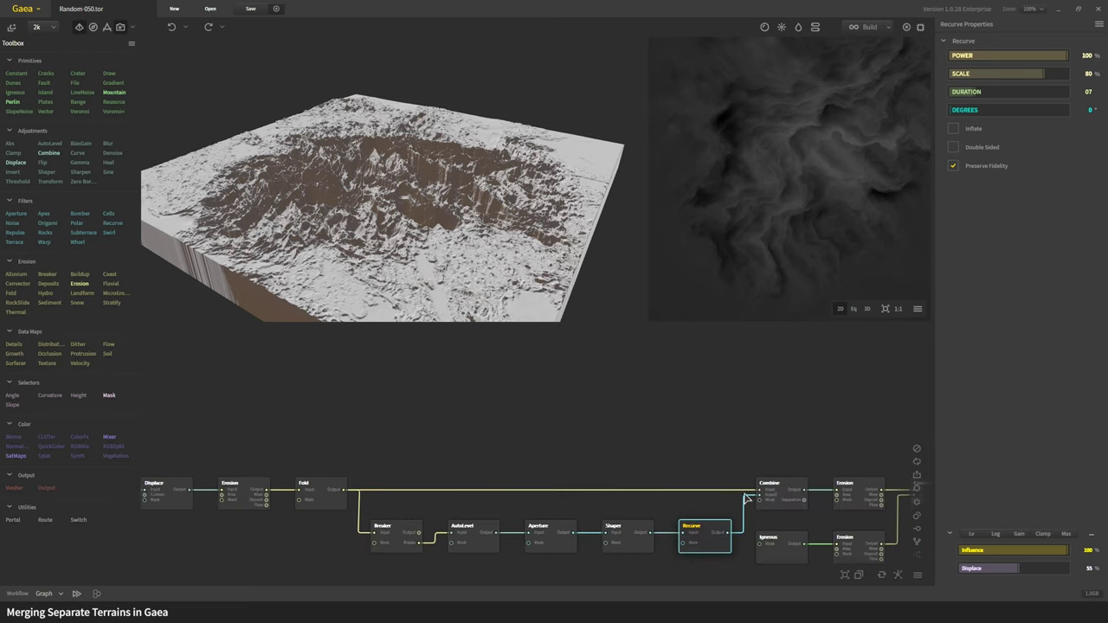
left_click(793, 500)
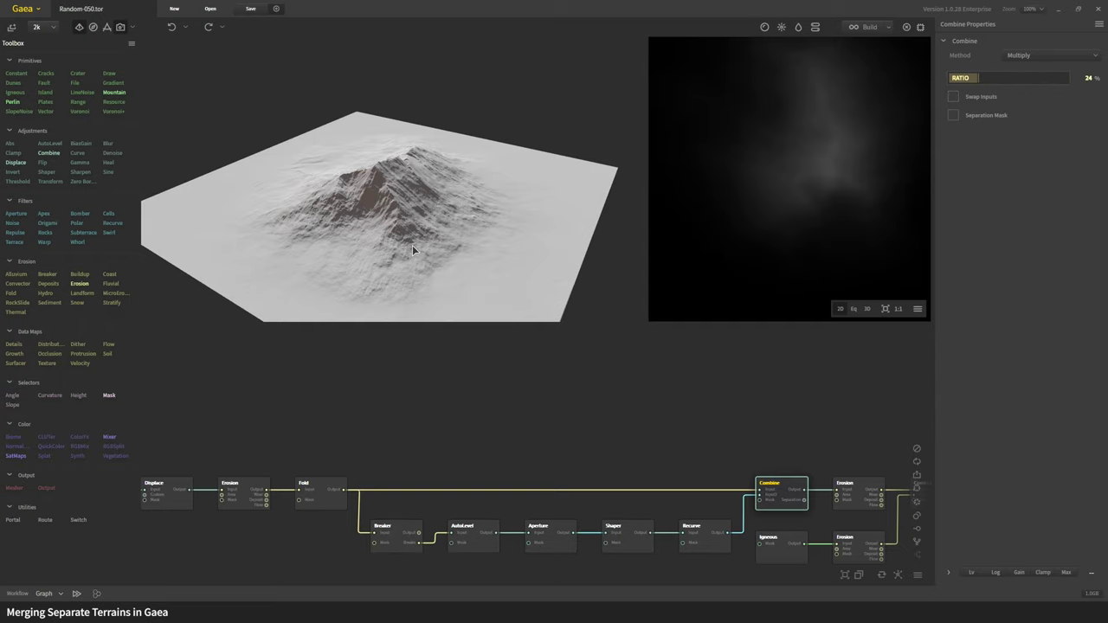
scroll(412, 245, "up", 5)
left_click_drag(412, 245, 450, 149)
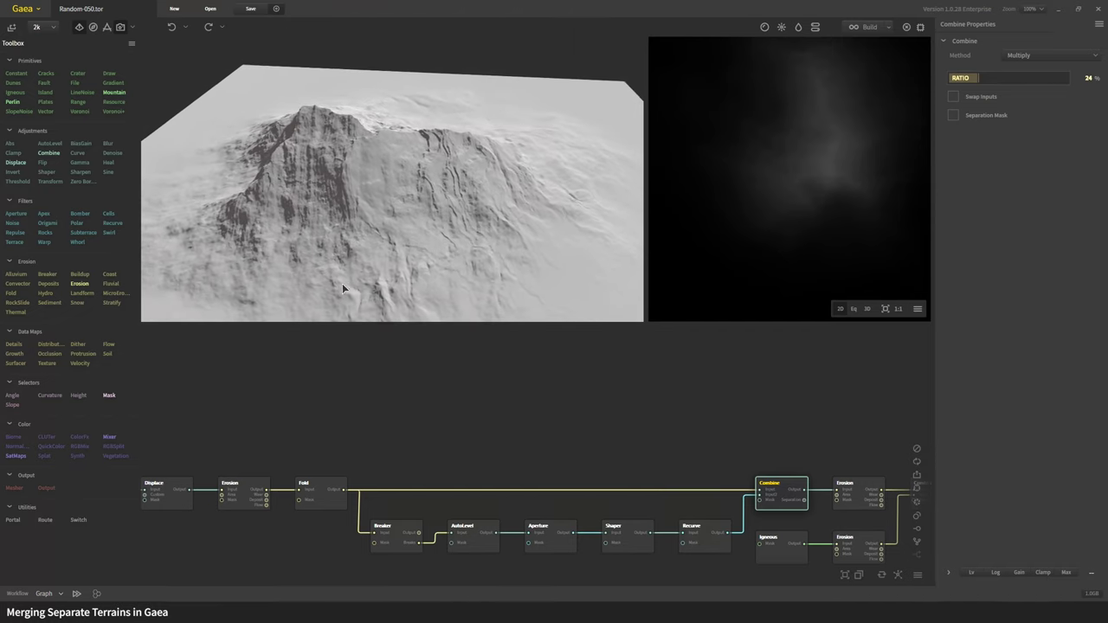
scroll(343, 286, "up", 3)
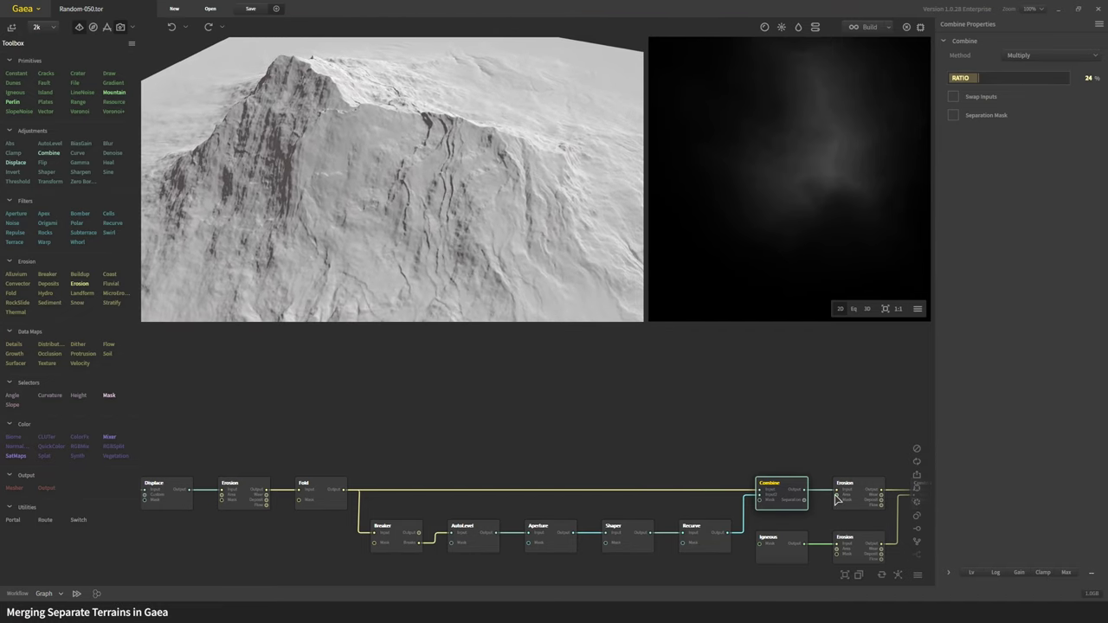
- Compare the Fold mountain alone, the combined terrain again, and the Recurve output
left_click(338, 506)
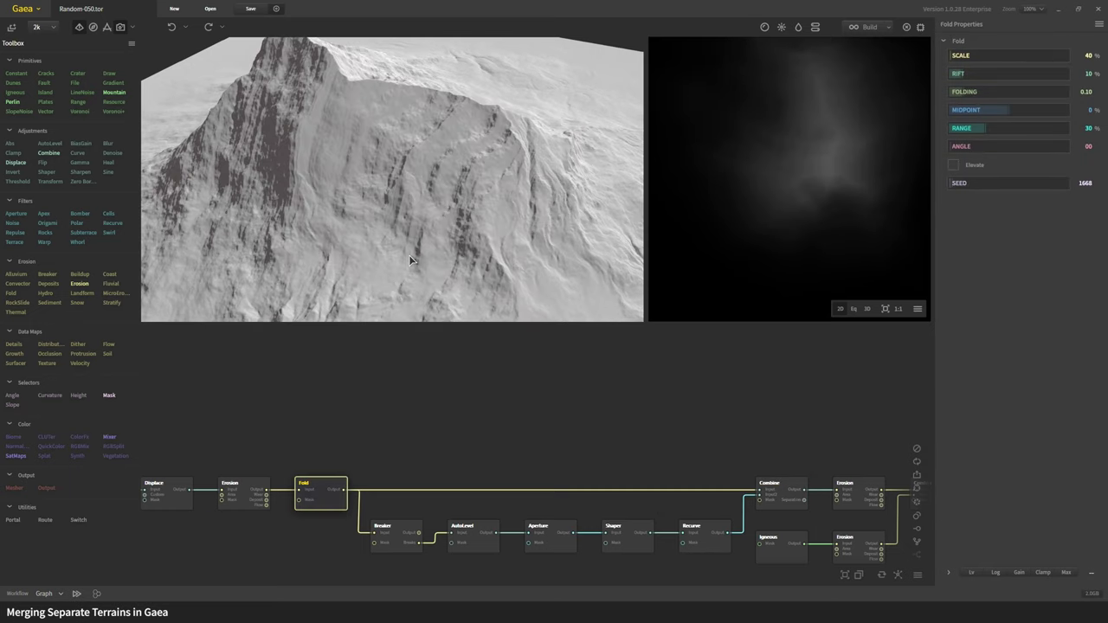
scroll(410, 254, "down", 2)
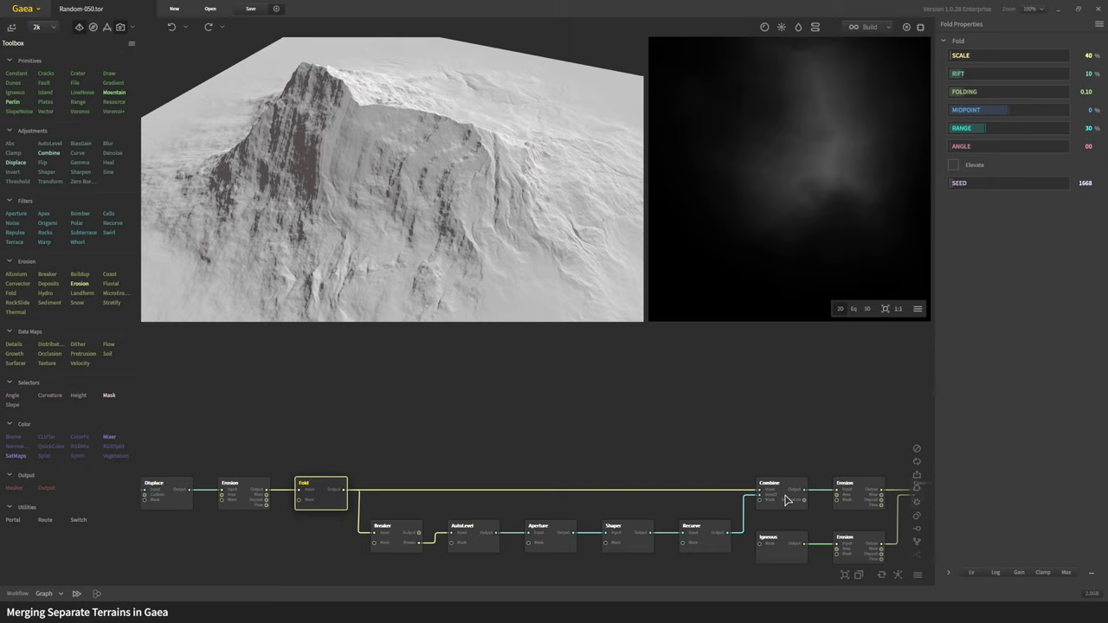
left_click(786, 500)
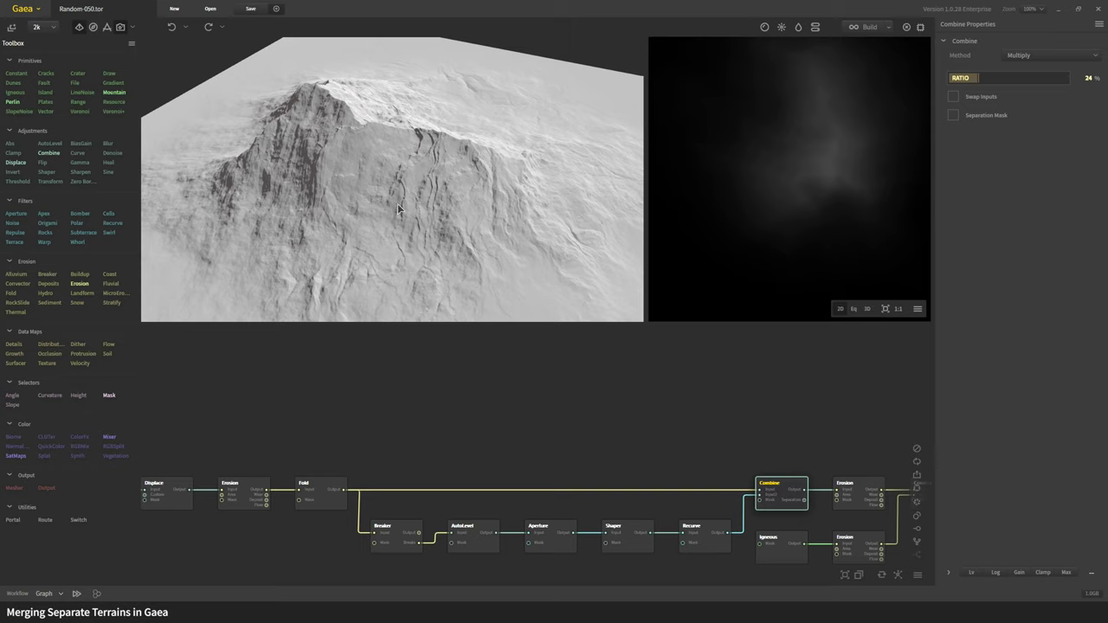
scroll(398, 204, "down", 3)
scroll(449, 221, "up", 5)
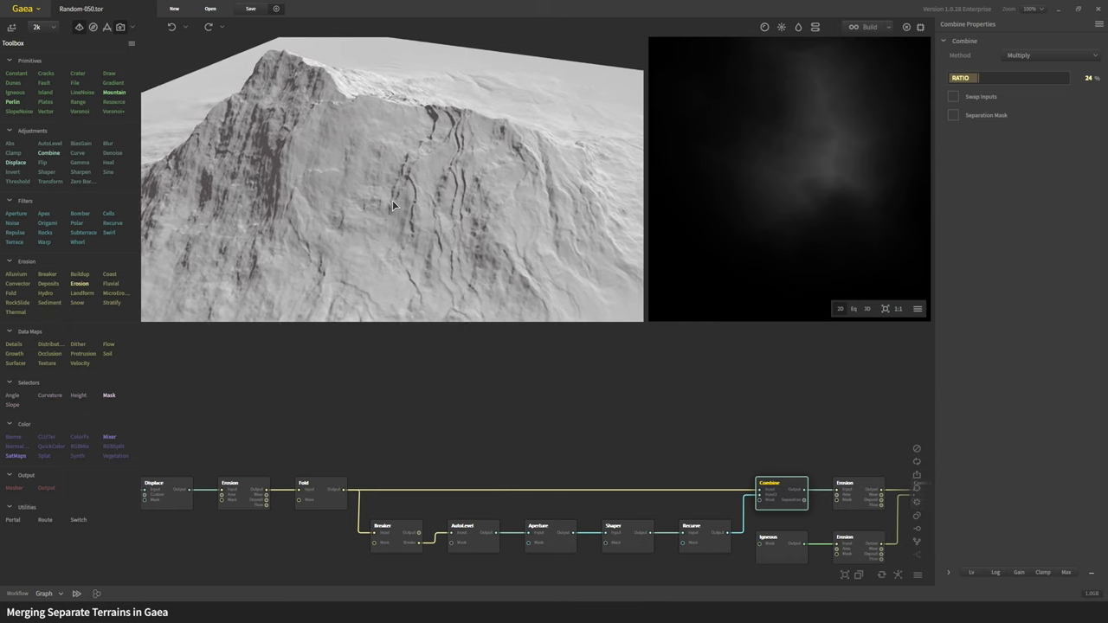
left_click_drag(392, 200, 552, 184)
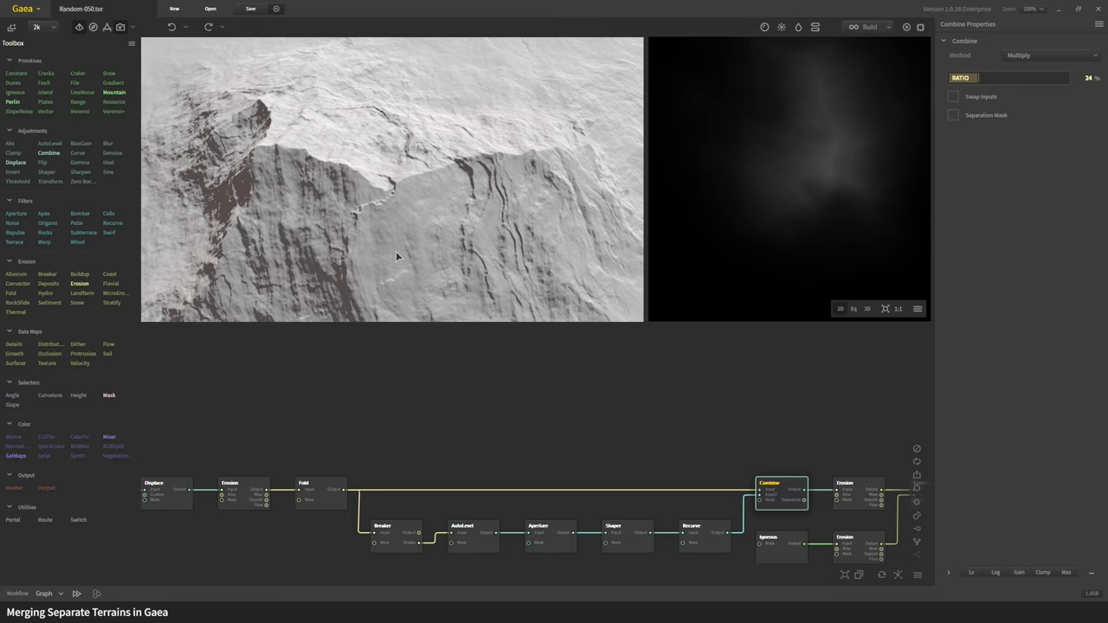
left_click(706, 543)
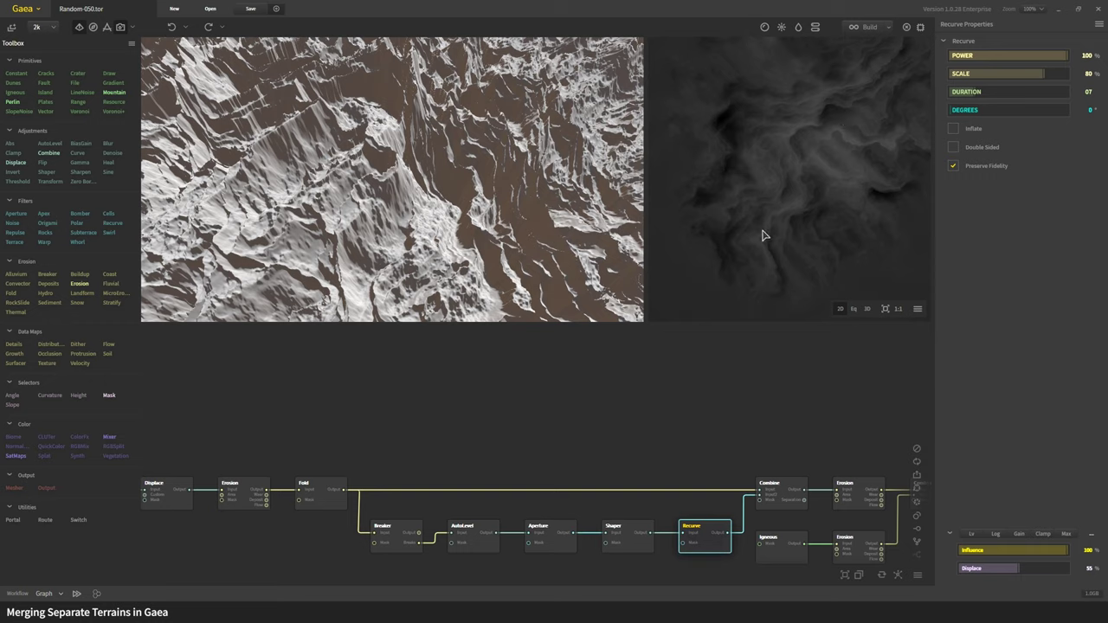
- Preview the Combine node's Multiply 24% blend in a full-width 3D view without the 2D pane
left_click(792, 507)
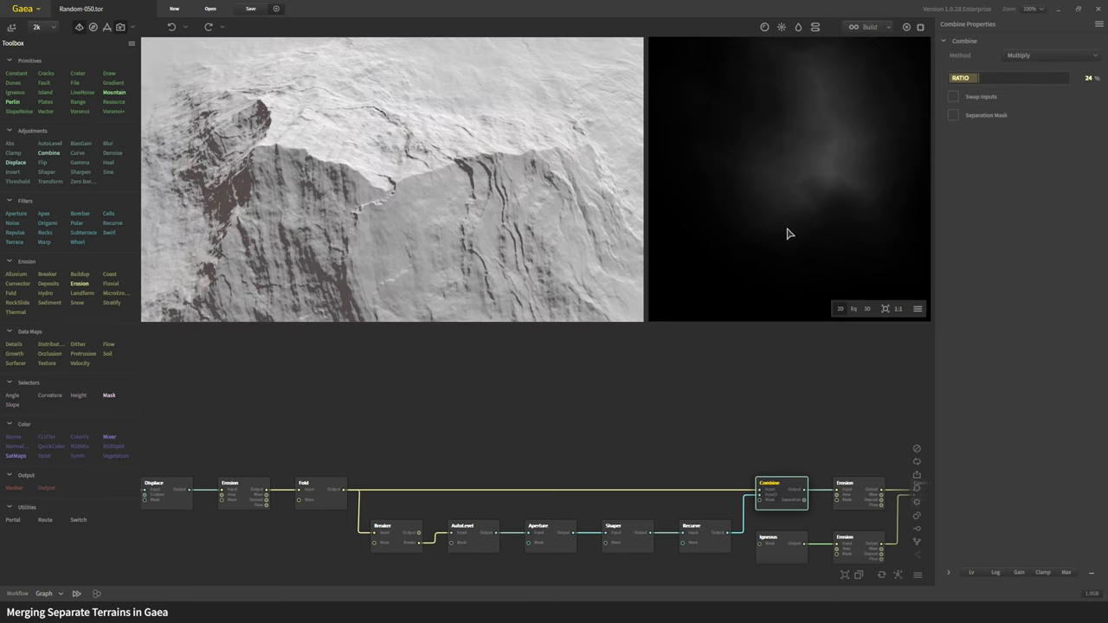
left_click(120, 27)
scroll(675, 228, "down", 3)
- Orbit around the merged mountain from low, side and top-down angles to examine the rock face
left_click_drag(677, 222, 408, 246)
left_click_drag(519, 239, 500, 286)
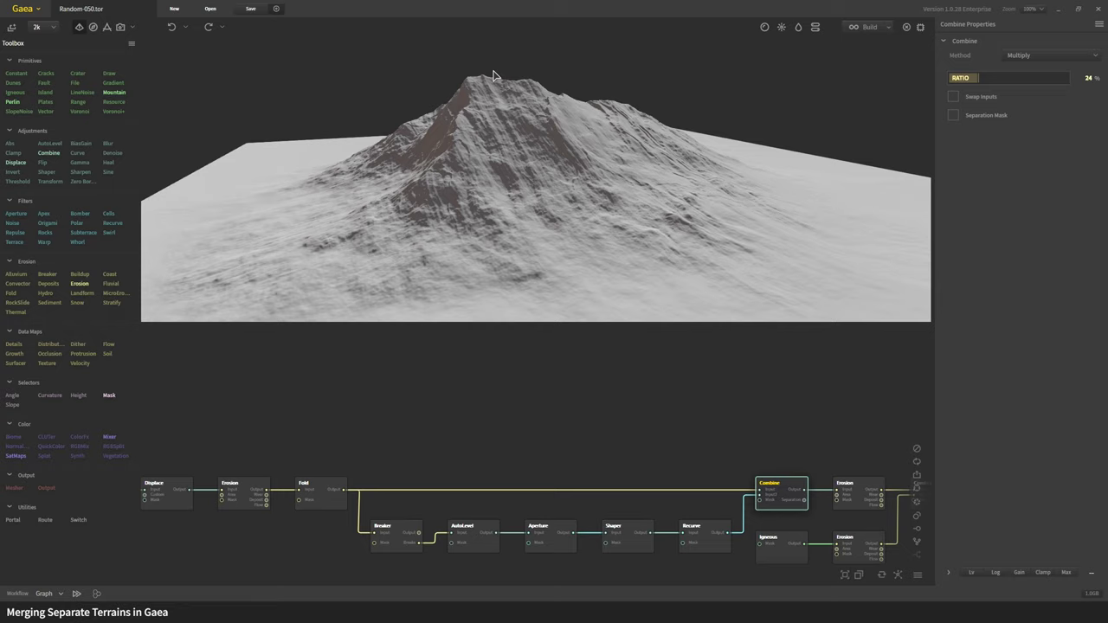
left_click_drag(732, 240, 695, 285)
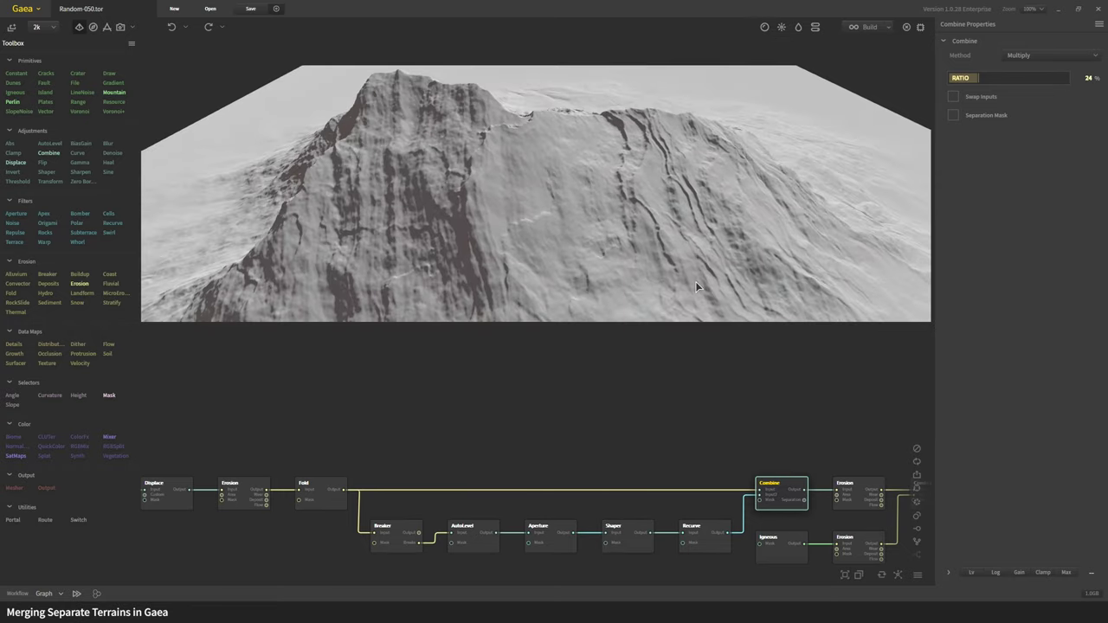
left_click_drag(665, 221, 421, 213)
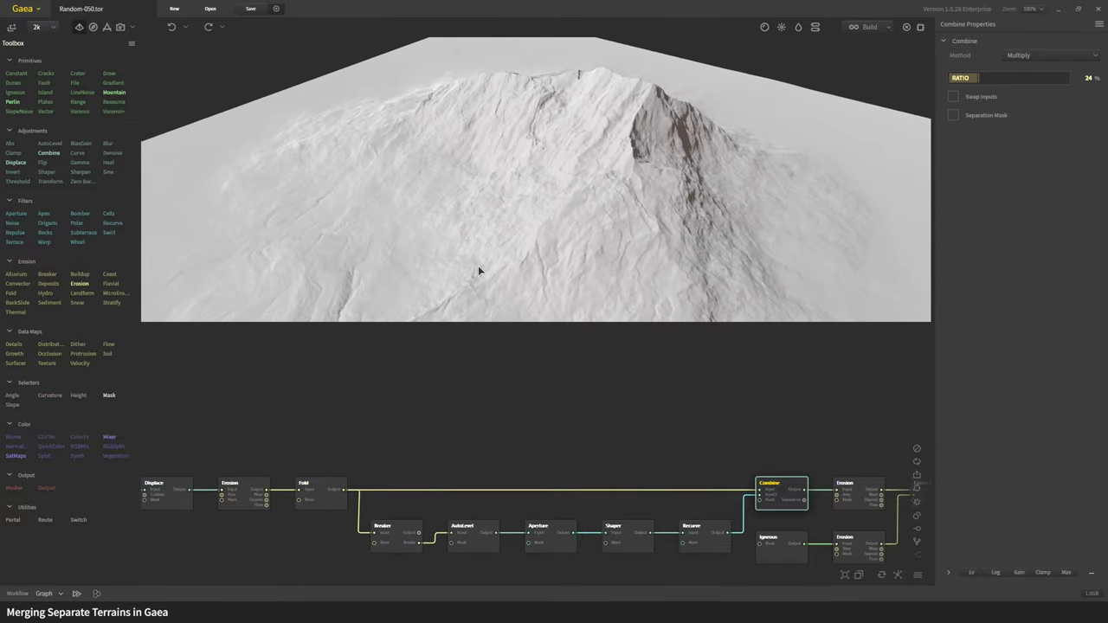
mouse_move(485, 277)
left_mouse_down()
mouse_move(520, 267)
mouse_move(502, 234)
mouse_move(468, 276)
left_mouse_up()
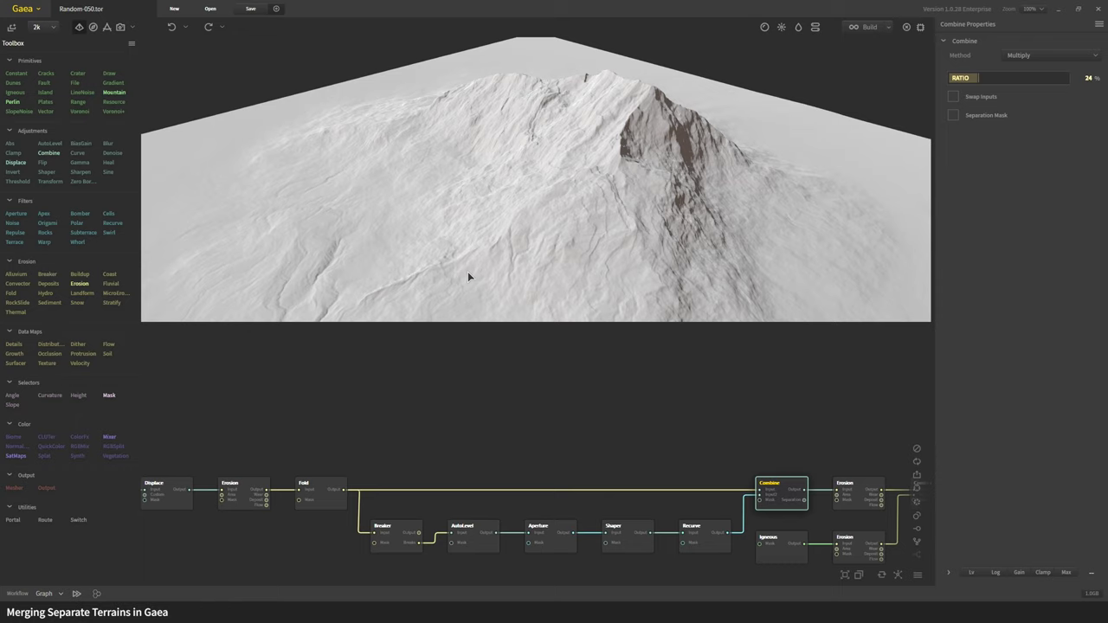
left_click_drag(533, 182, 537, 208)
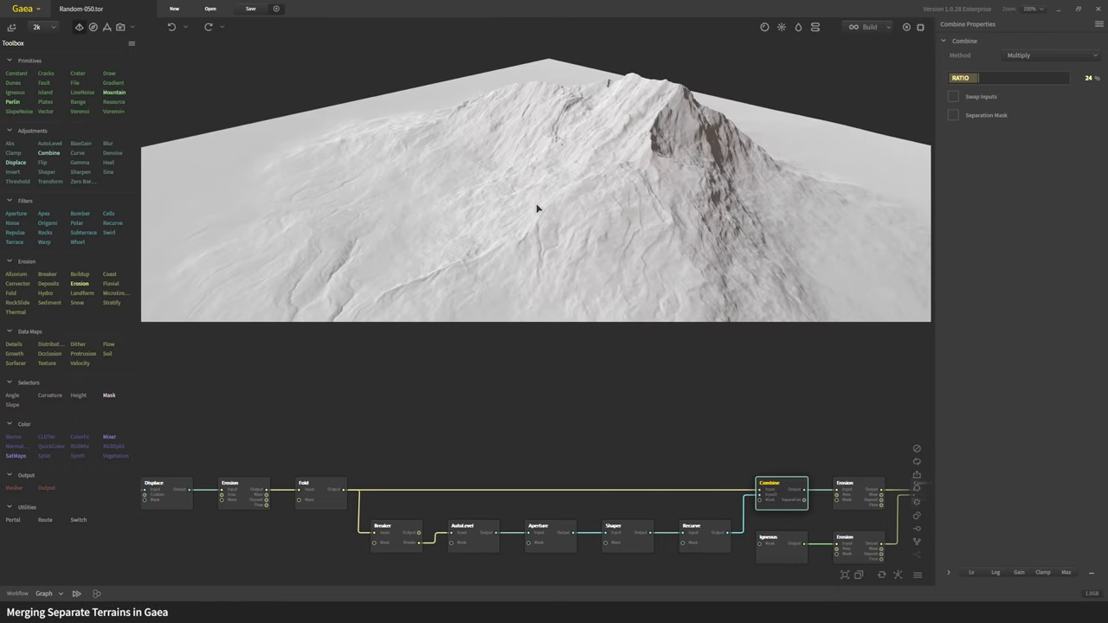
- Reposition the preview sun on the lighting sphere, then orbit in closer to the relit mountain
left_click(782, 27)
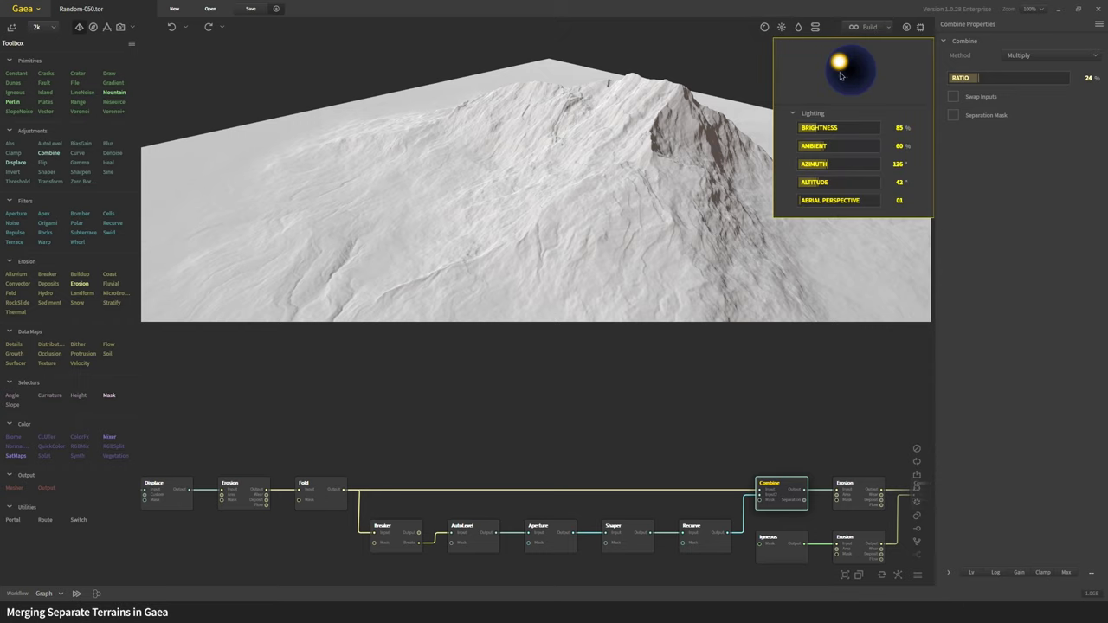
left_click_drag(845, 66, 866, 89)
left_click_drag(630, 261, 614, 240)
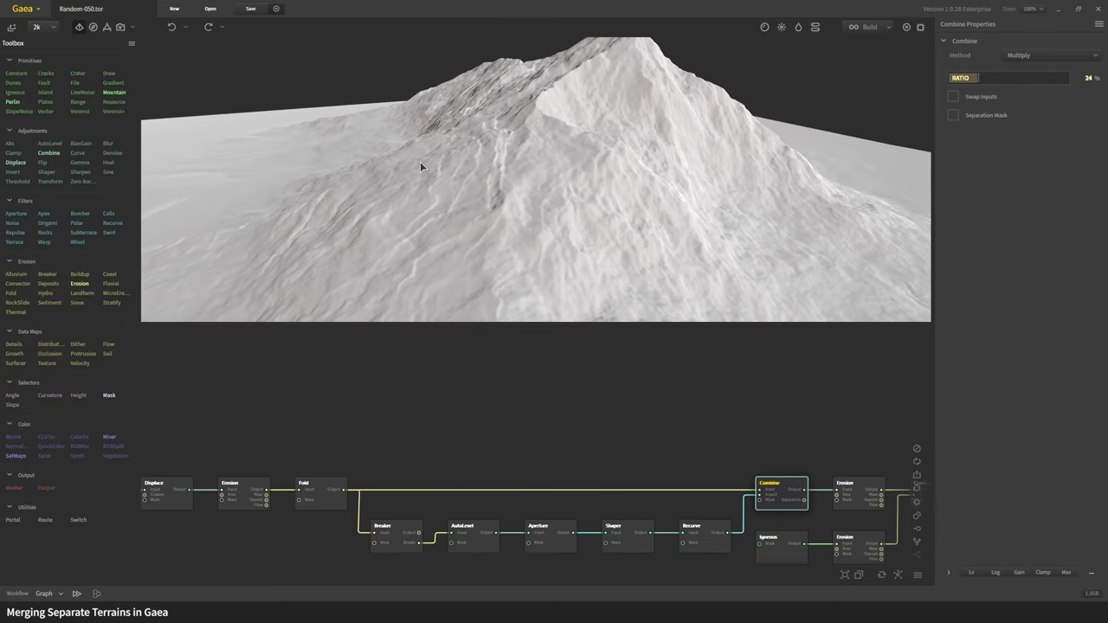
left_click_drag(423, 168, 452, 140)
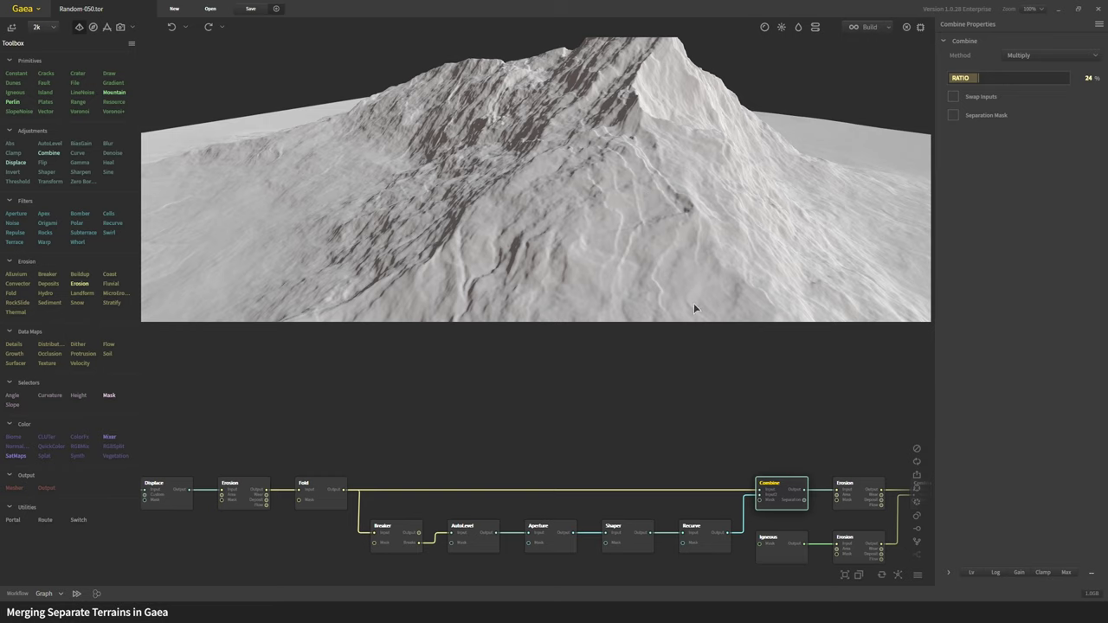
- Preview the Fold terrain, then the first Combine's merged result, orbiting the 3D view
left_click(333, 506)
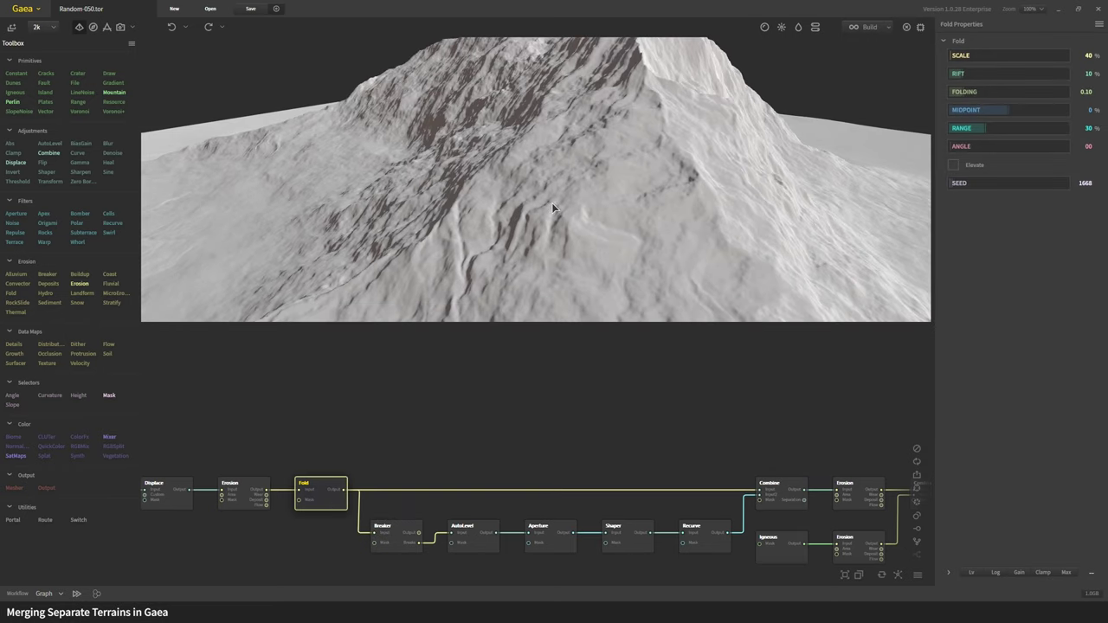
scroll(564, 211, "down", 2)
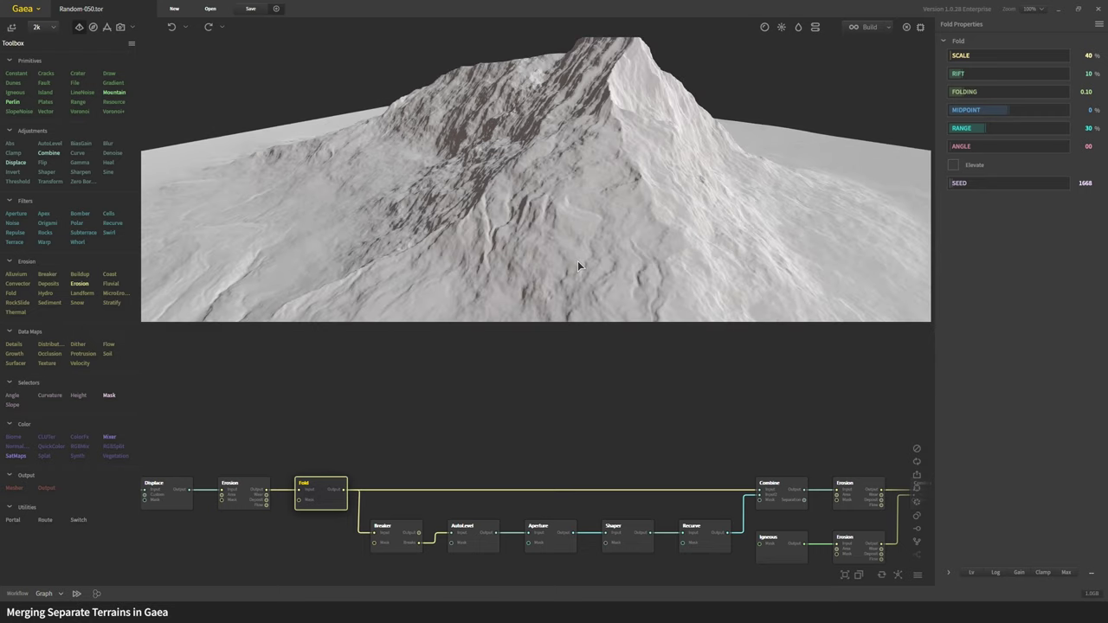
mouse_move(577, 261)
left_mouse_down()
mouse_move(600, 214)
mouse_move(675, 260)
mouse_move(655, 261)
mouse_move(702, 248)
mouse_move(612, 253)
mouse_move(614, 244)
mouse_move(592, 260)
left_mouse_up()
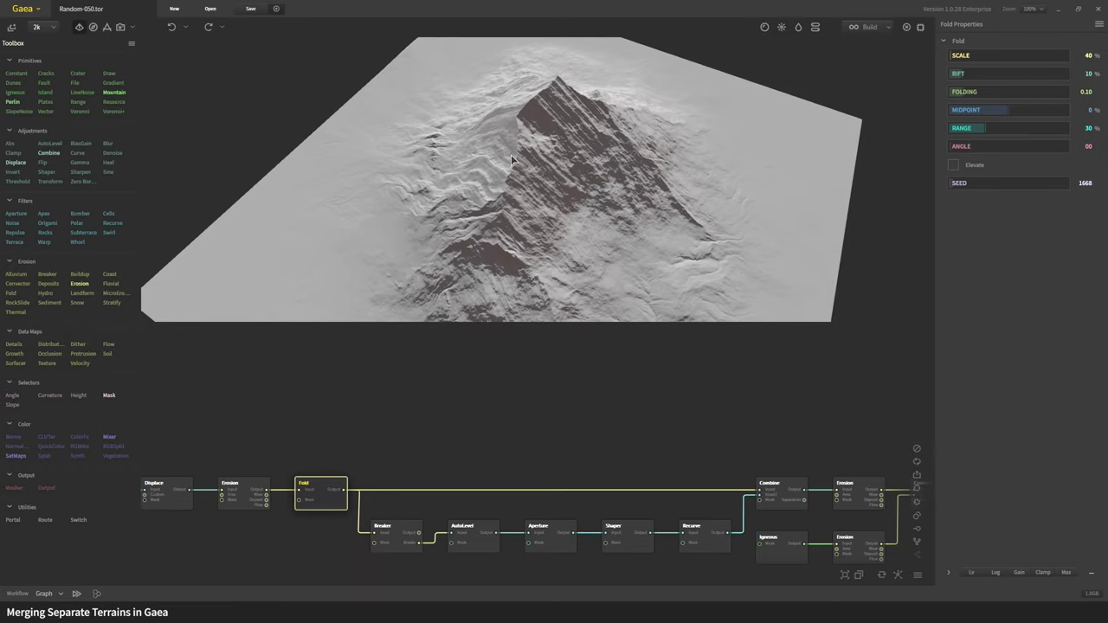
left_click(783, 502)
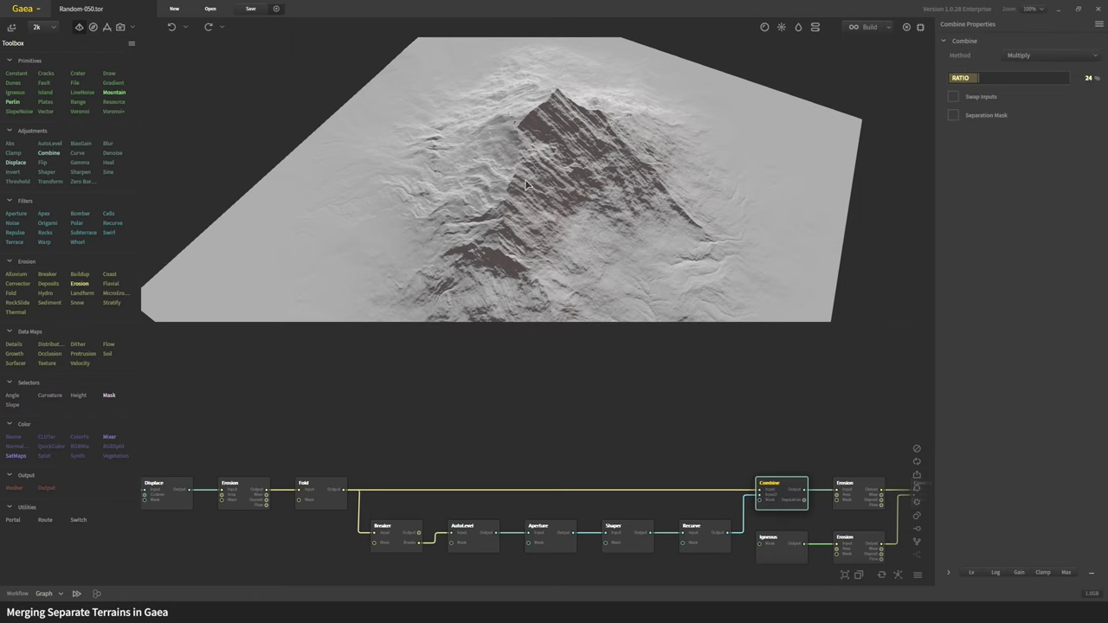
left_click_drag(606, 164, 506, 245)
scroll(505, 243, "up", 3)
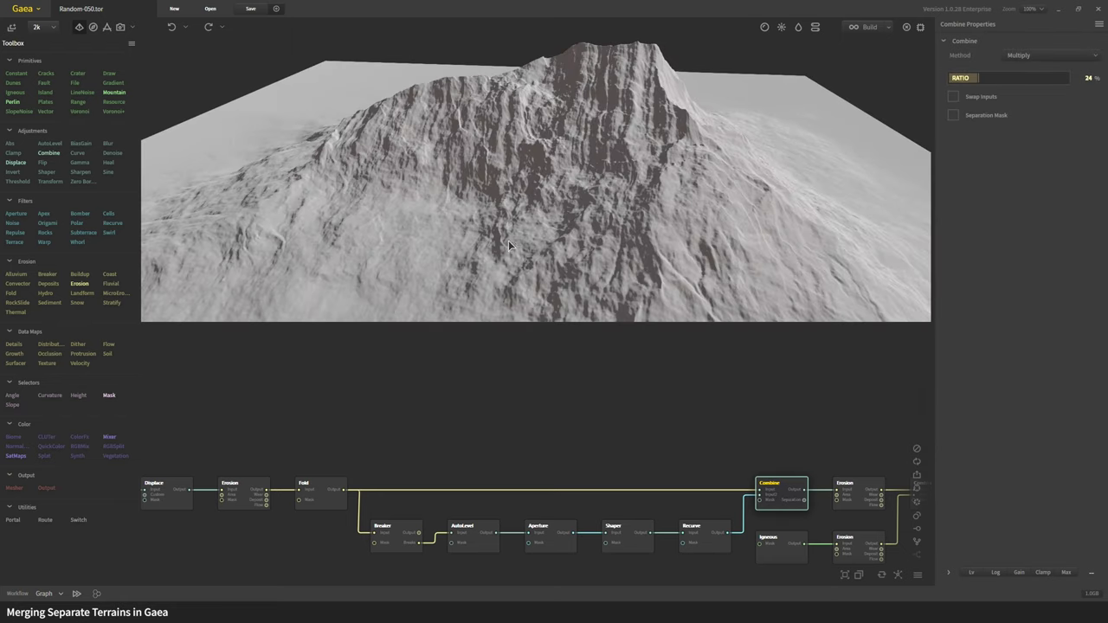
- Preview the following Erosion node (duration 2%, rock softness 65%, strength 50%, seed 3027)
middle_click_drag(857, 506, 560, 494)
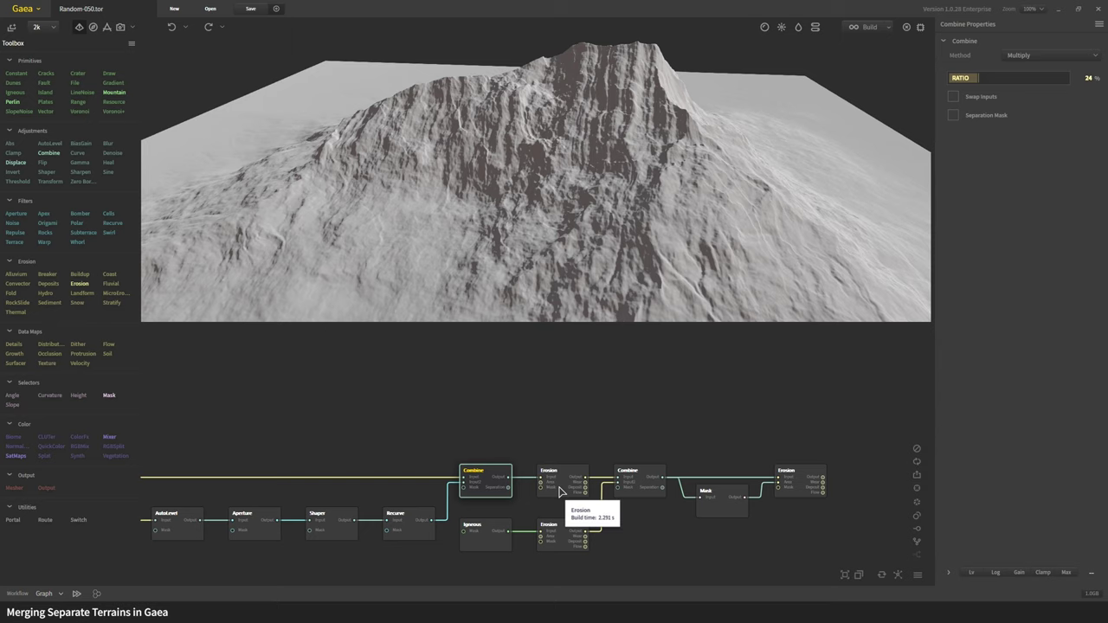
left_click(560, 490)
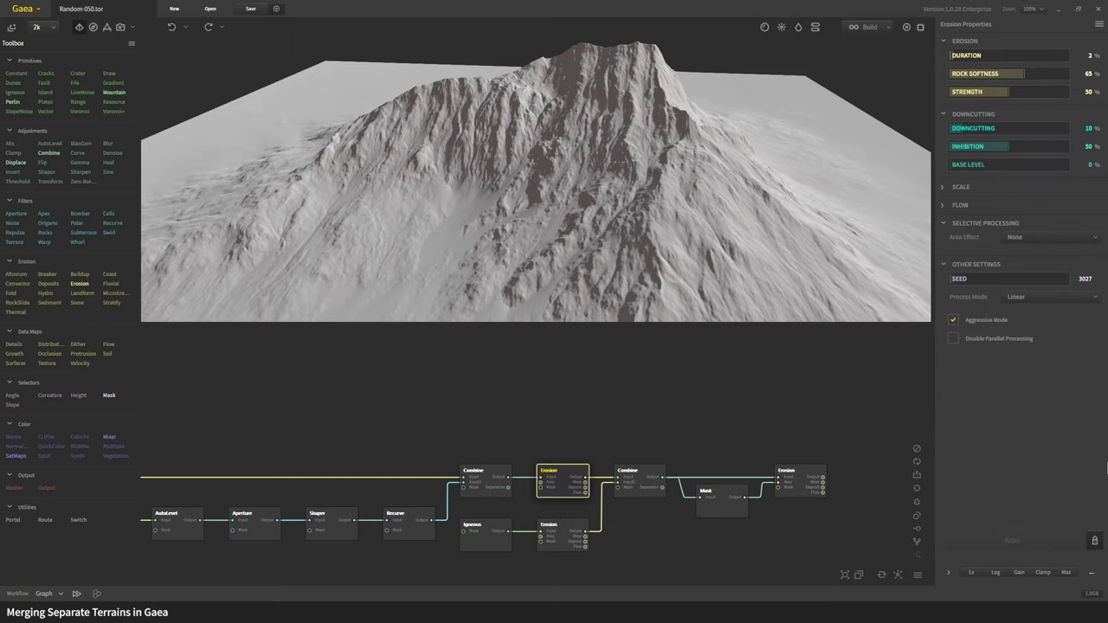
left_click_drag(518, 243, 614, 226)
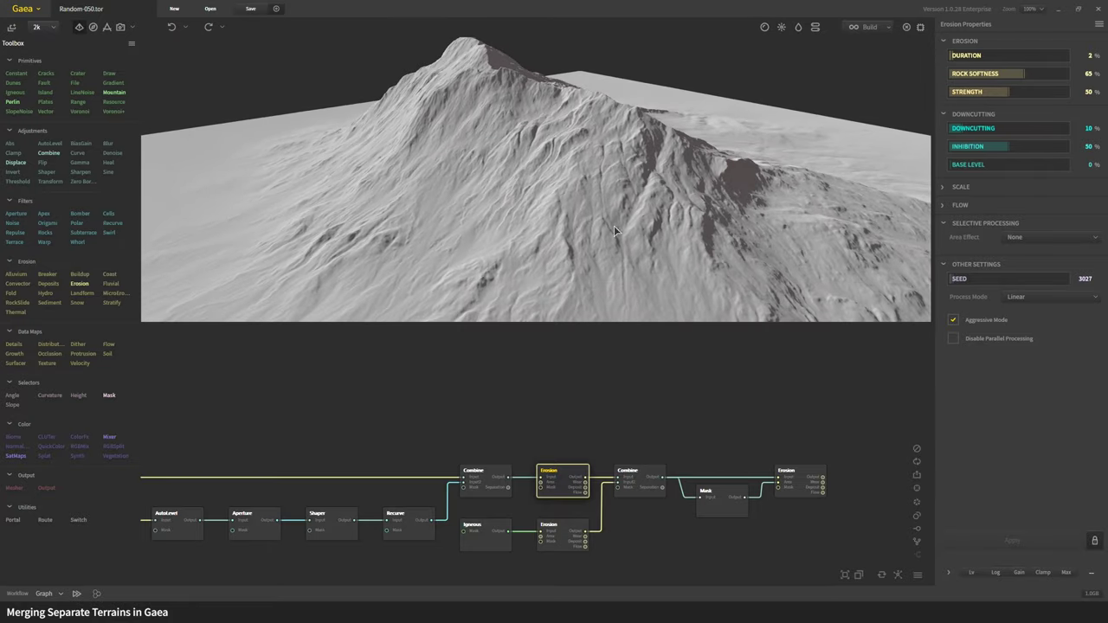
- Preview the Igneous floor terrain and orbit around it from several angles
left_click(486, 544)
left_click_drag(407, 136, 496, 246)
left_click_drag(541, 218, 512, 277)
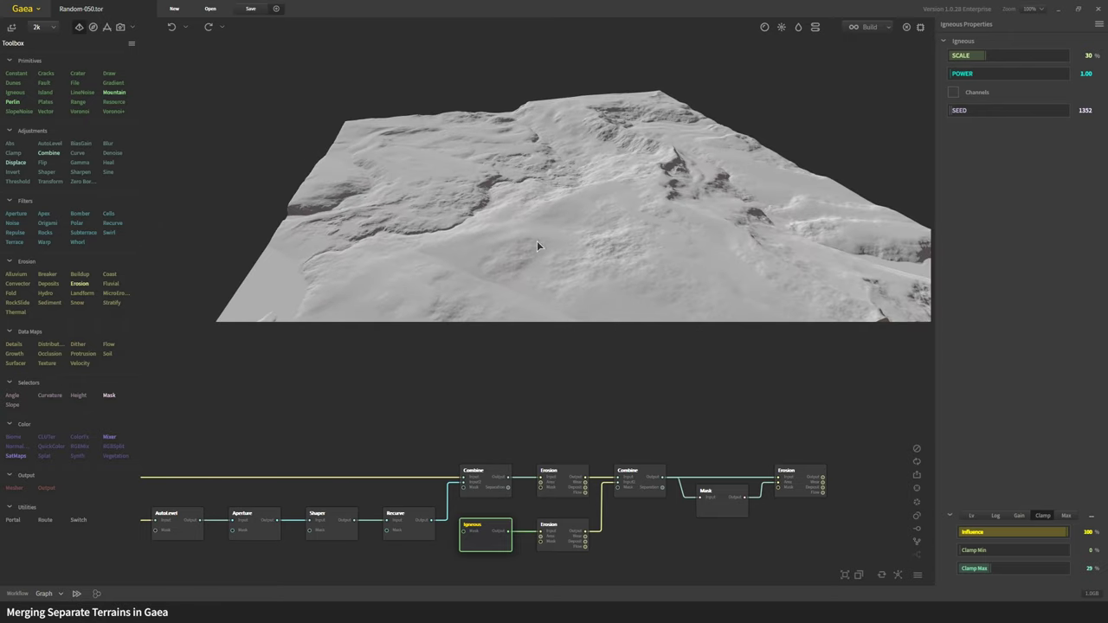
left_click_drag(648, 179, 595, 144)
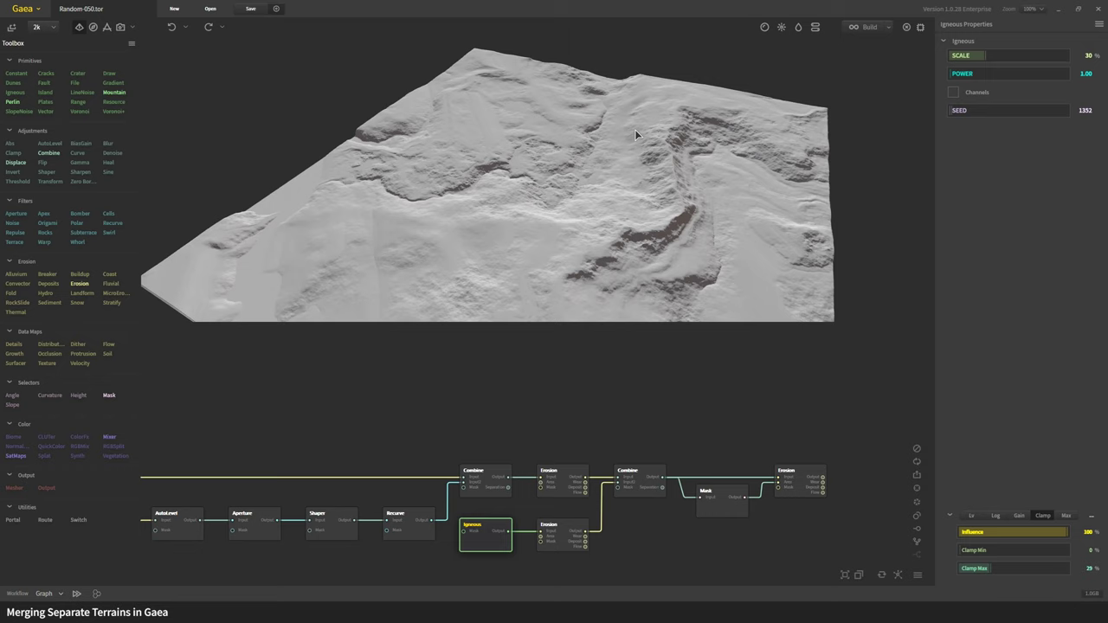
left_click_drag(524, 240, 643, 35)
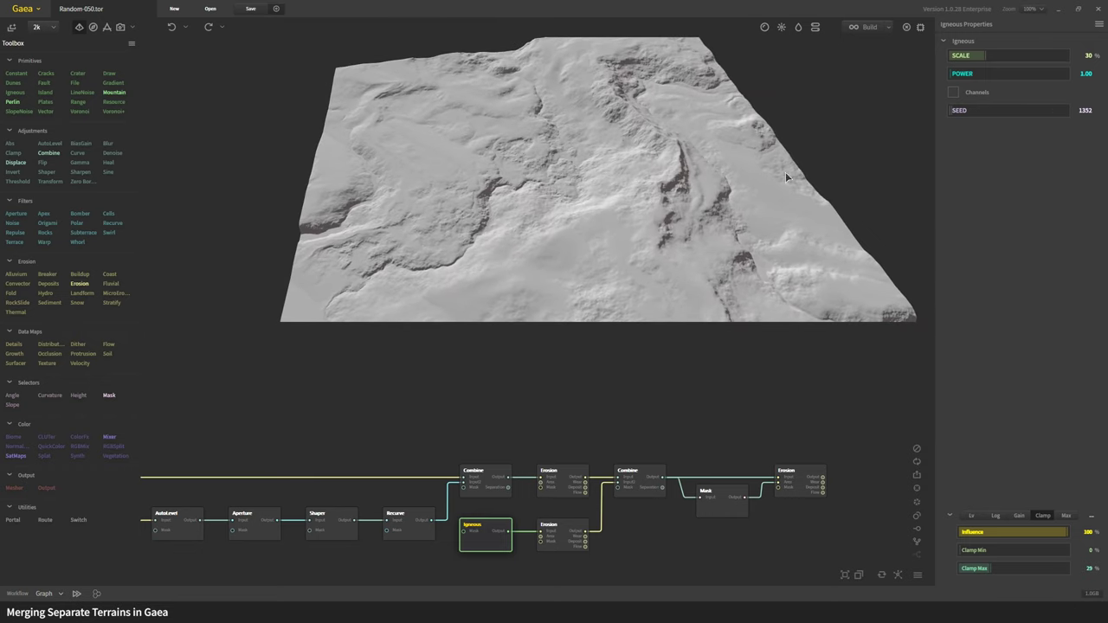
left_click_drag(633, 281, 640, 346)
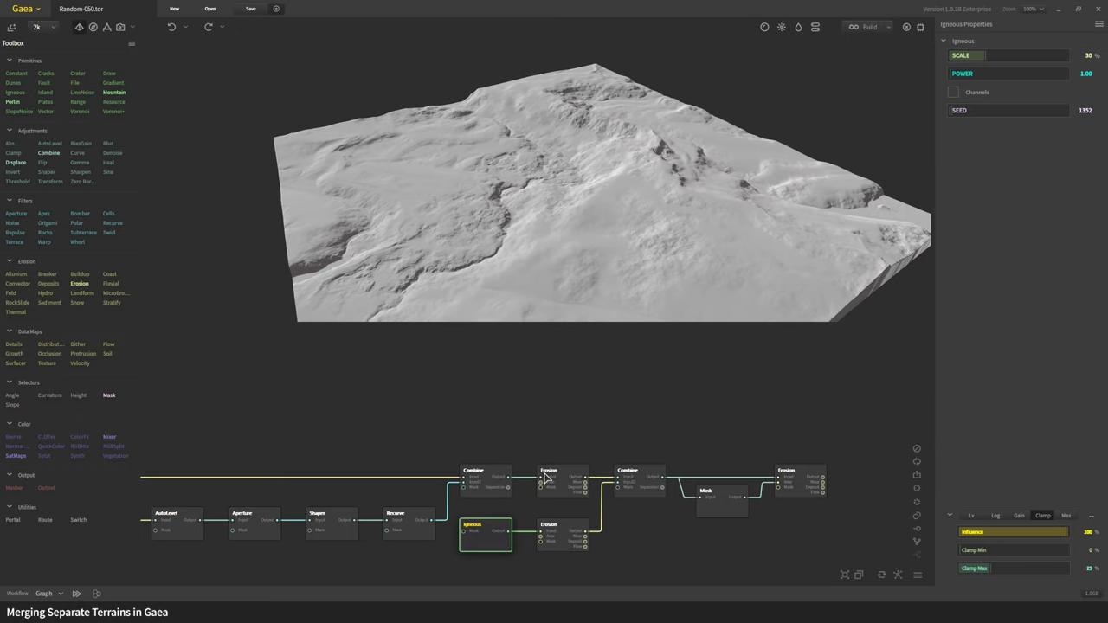
- Compare the first Combine and eroded igneous floor, then preview the second Combine (Max, 100%)
left_click(497, 480)
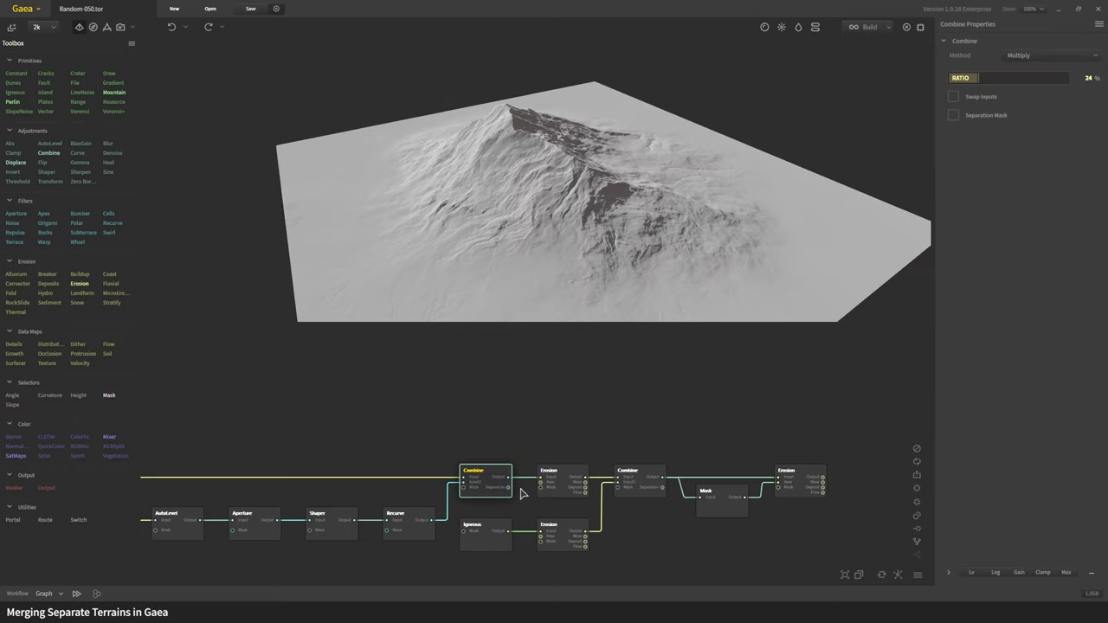
left_click(485, 537)
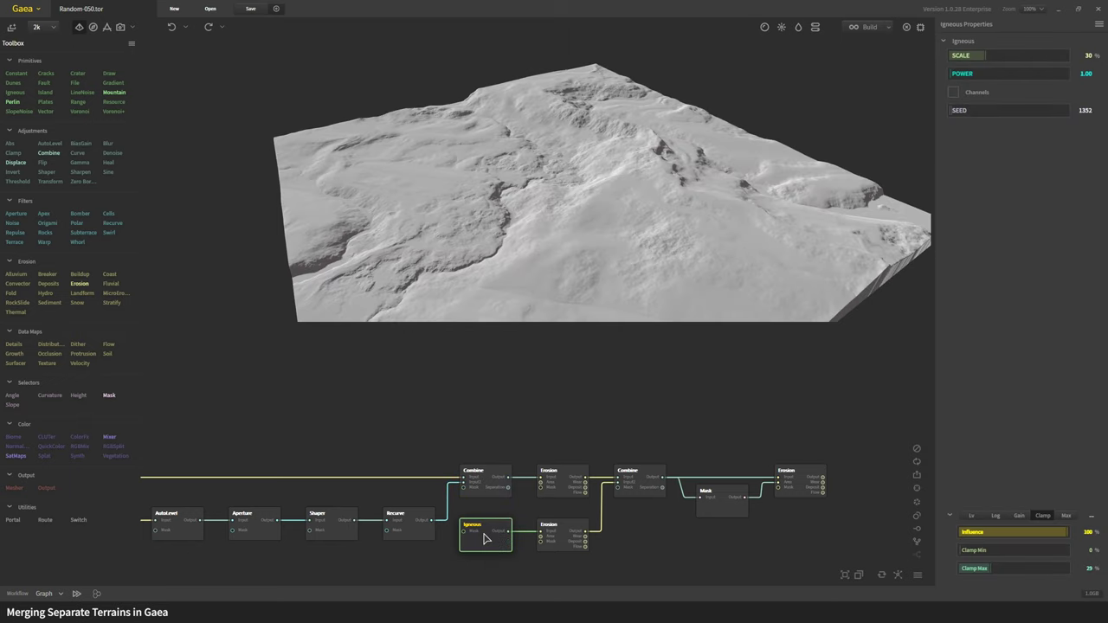
left_click(564, 547)
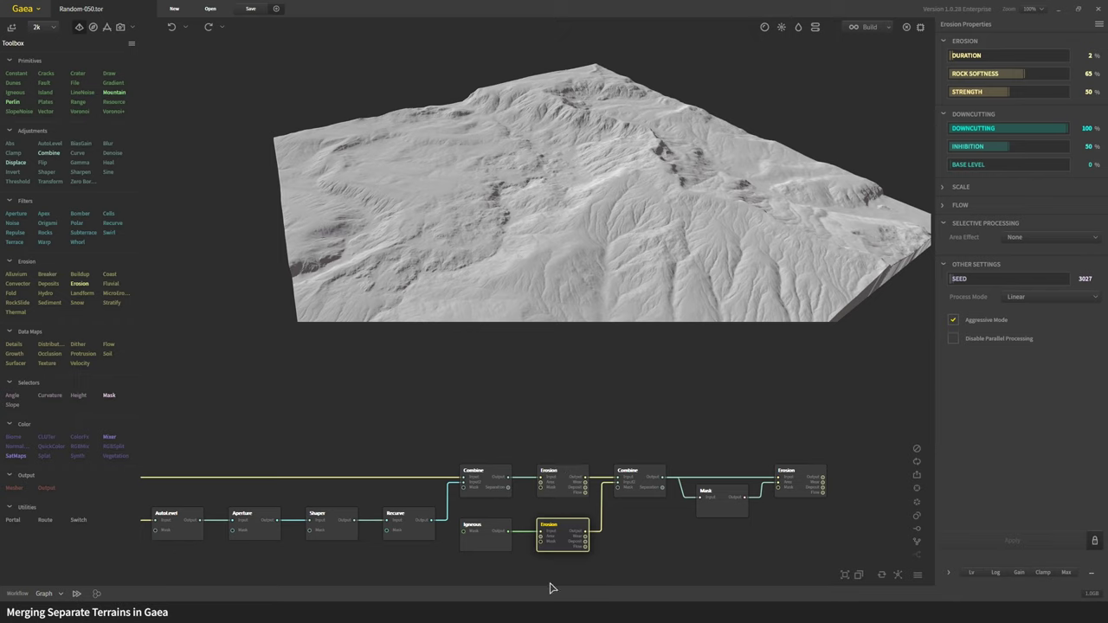
mouse_move(557, 534)
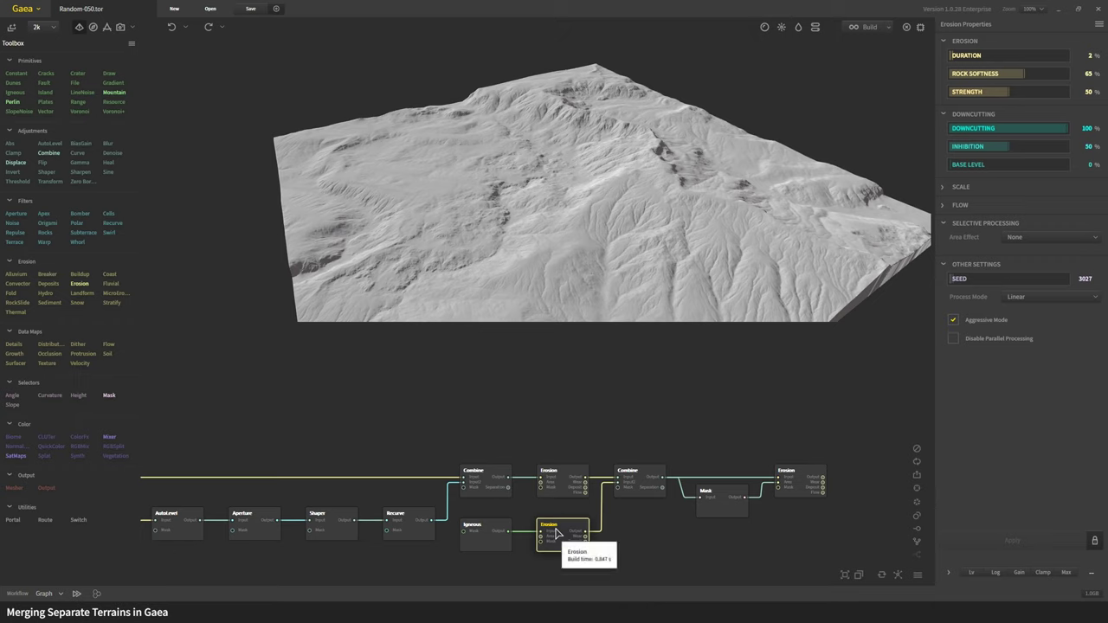
left_click(643, 479)
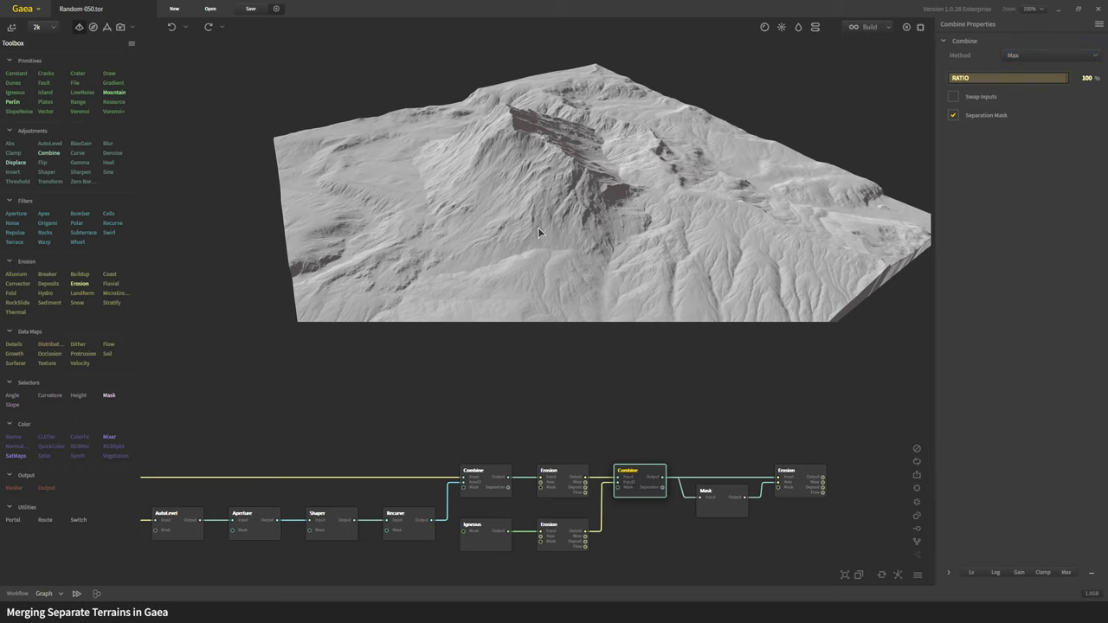
left_click_drag(537, 227, 551, 278)
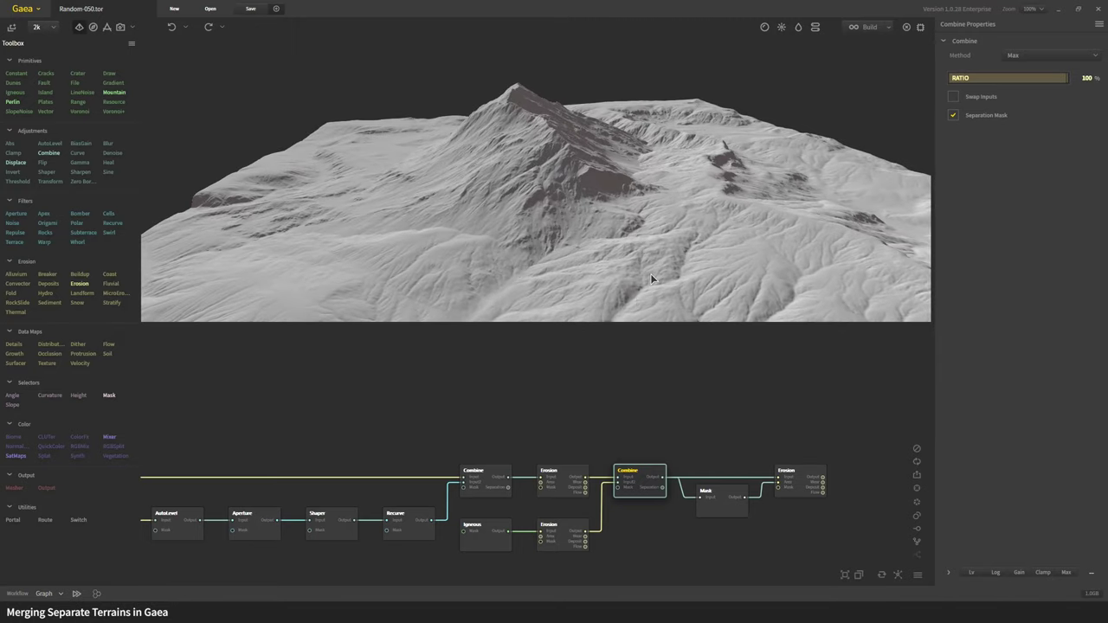
left_click_drag(651, 274, 517, 268)
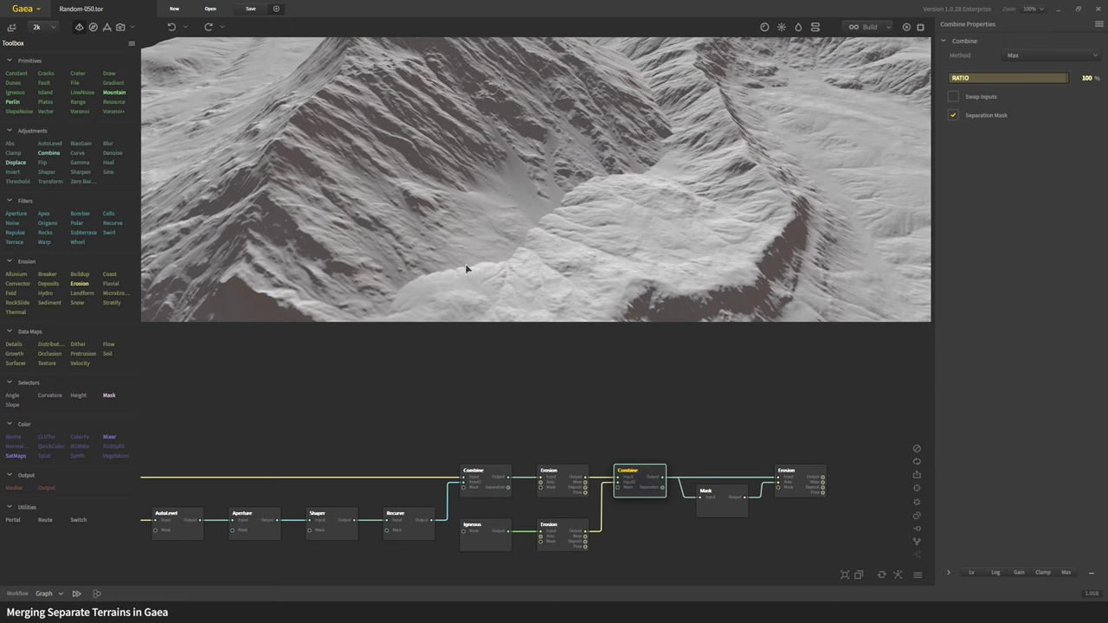
left_click_drag(555, 121, 309, 82)
left_click(120, 27)
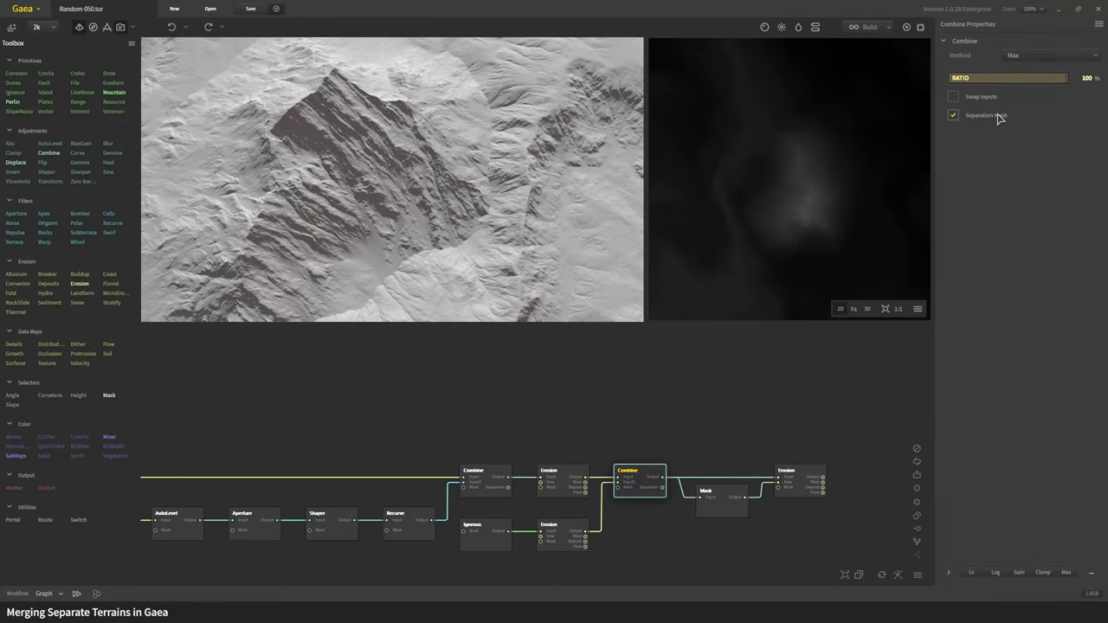
right_click(871, 124)
left_click(900, 137)
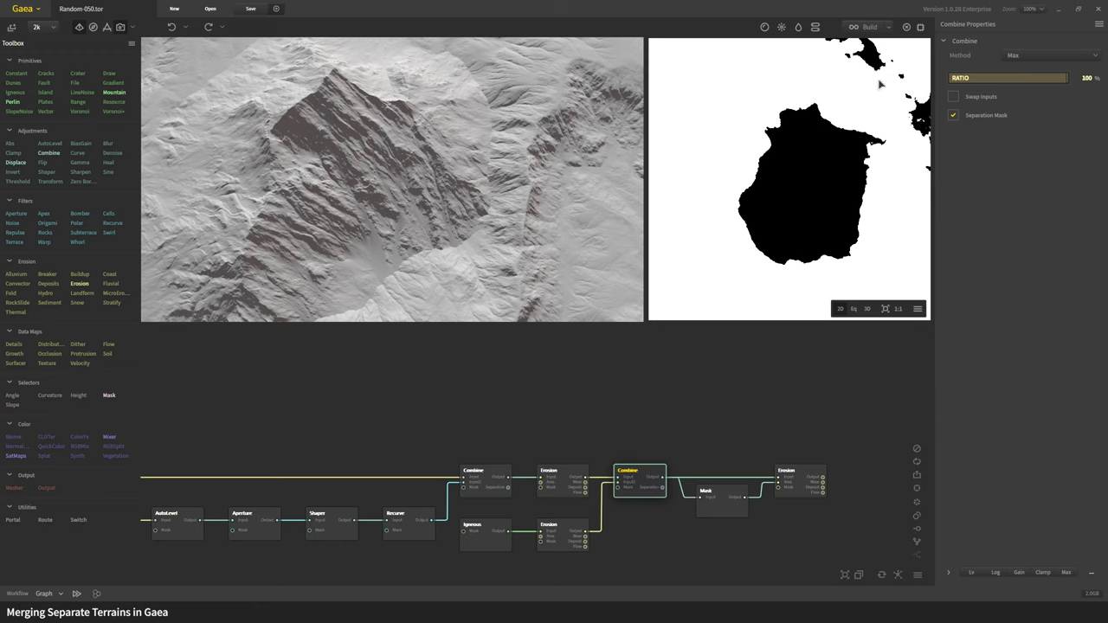
left_click(118, 26)
left_click_drag(459, 139, 540, 233)
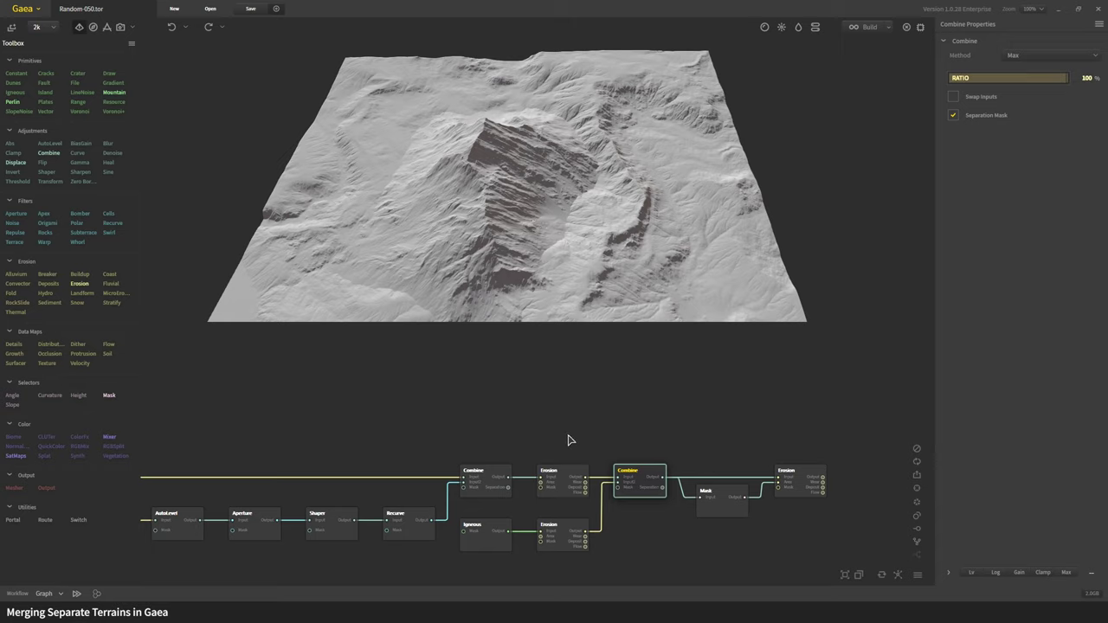
- Inspect the painted seam mask, then preview the final Erosion (duration 4%, downcutting 27%, Aggressive Mode)
middle_click_drag(565, 410, 449, 385)
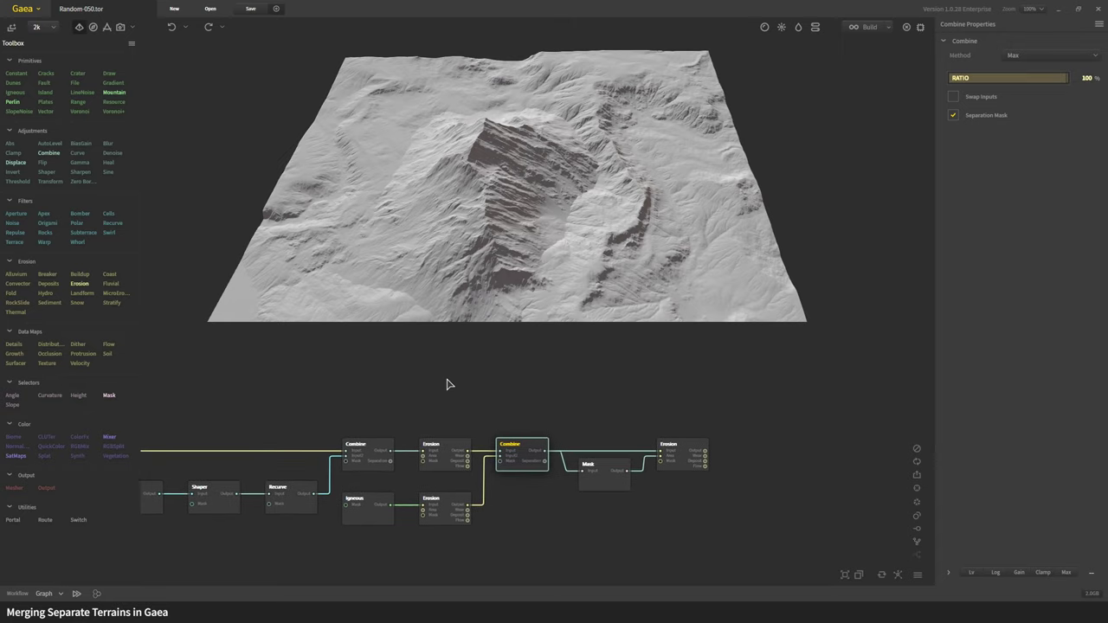
left_click(607, 472)
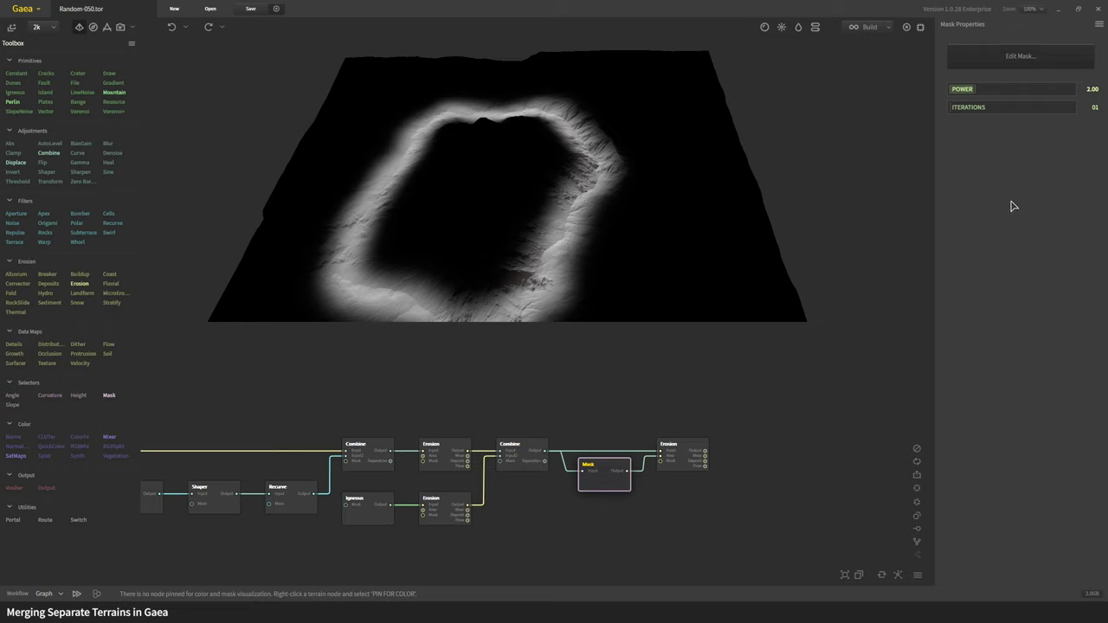
left_click(991, 57)
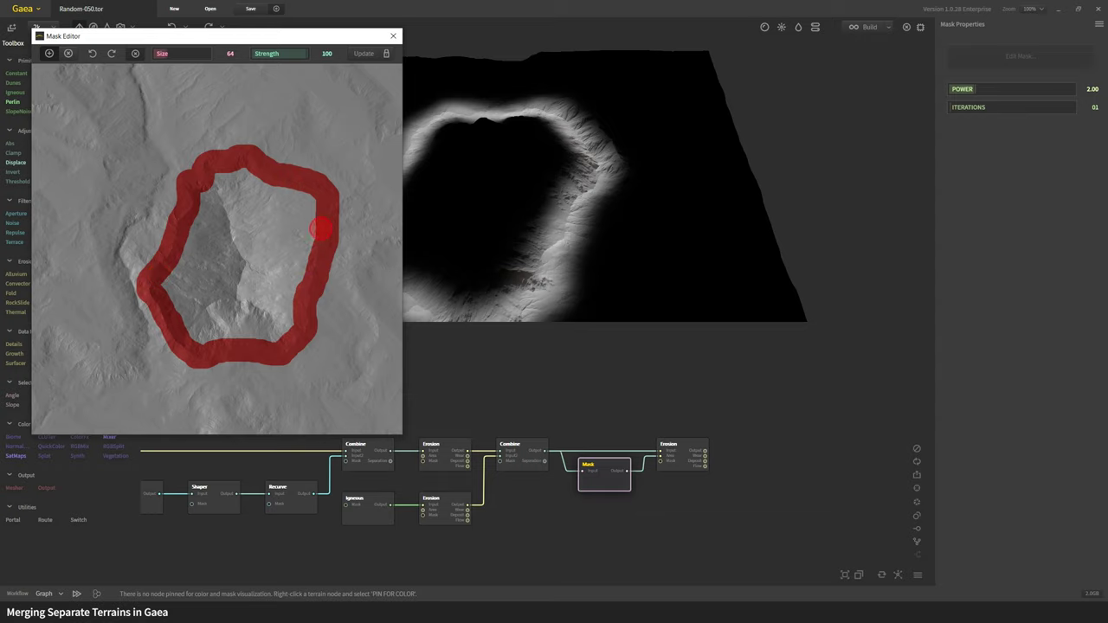
left_click(394, 36)
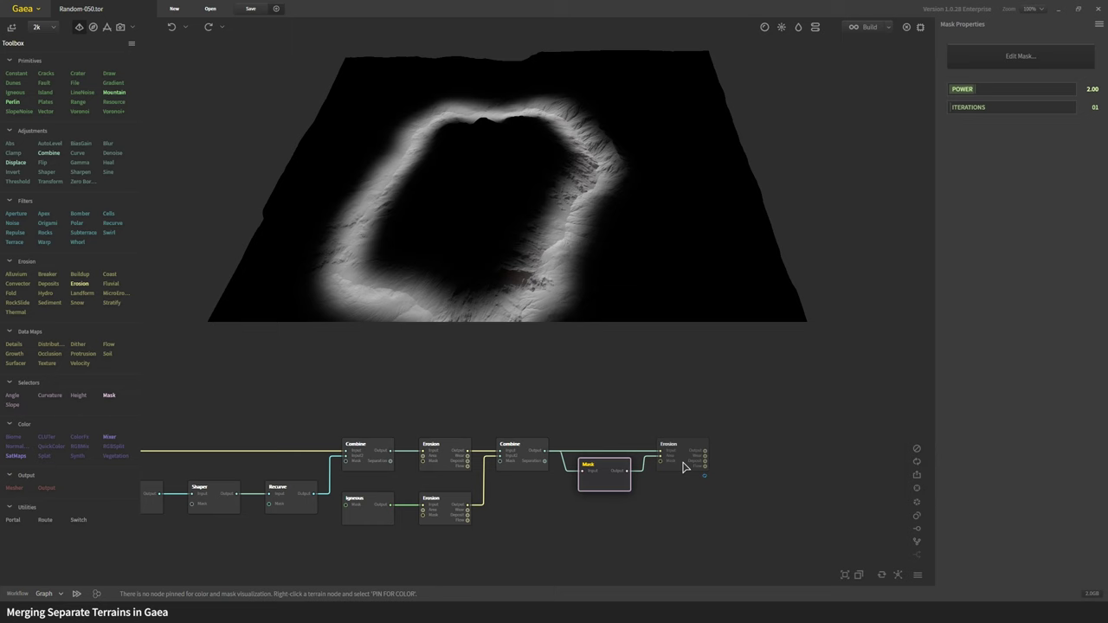
left_click(688, 463)
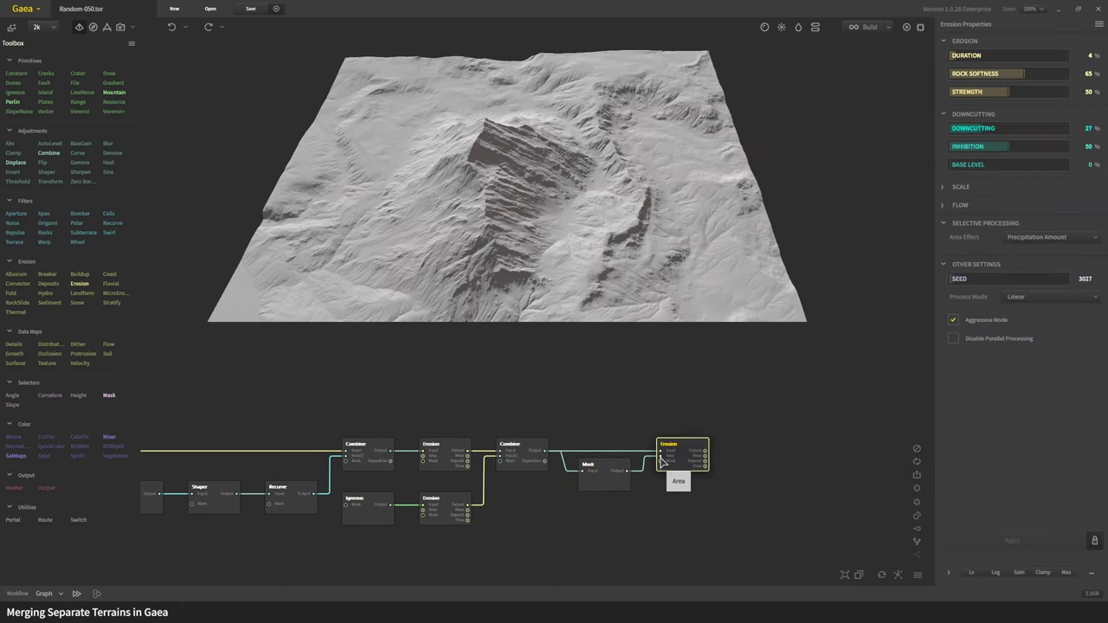
scroll(665, 465, "up", 5)
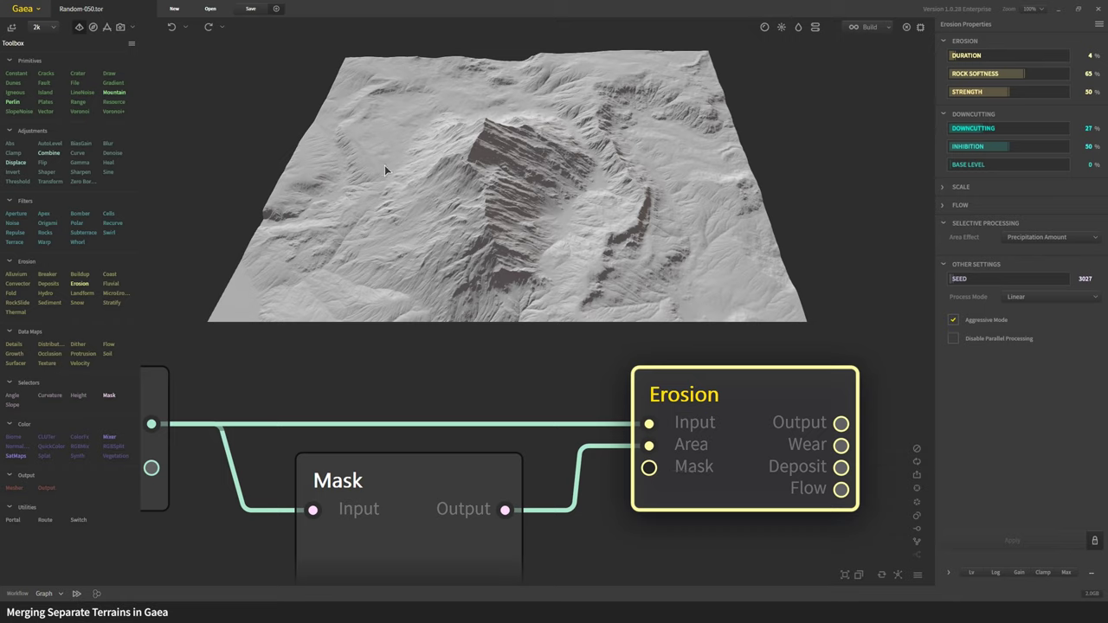
left_click(428, 498)
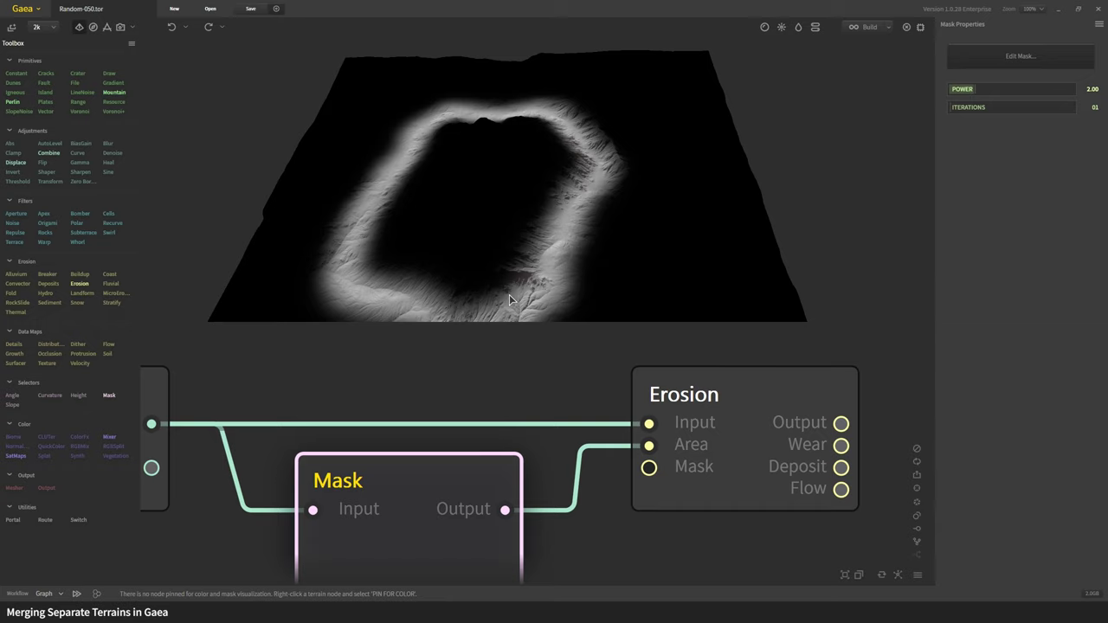
left_click(693, 407)
left_click_drag(557, 261, 601, 225)
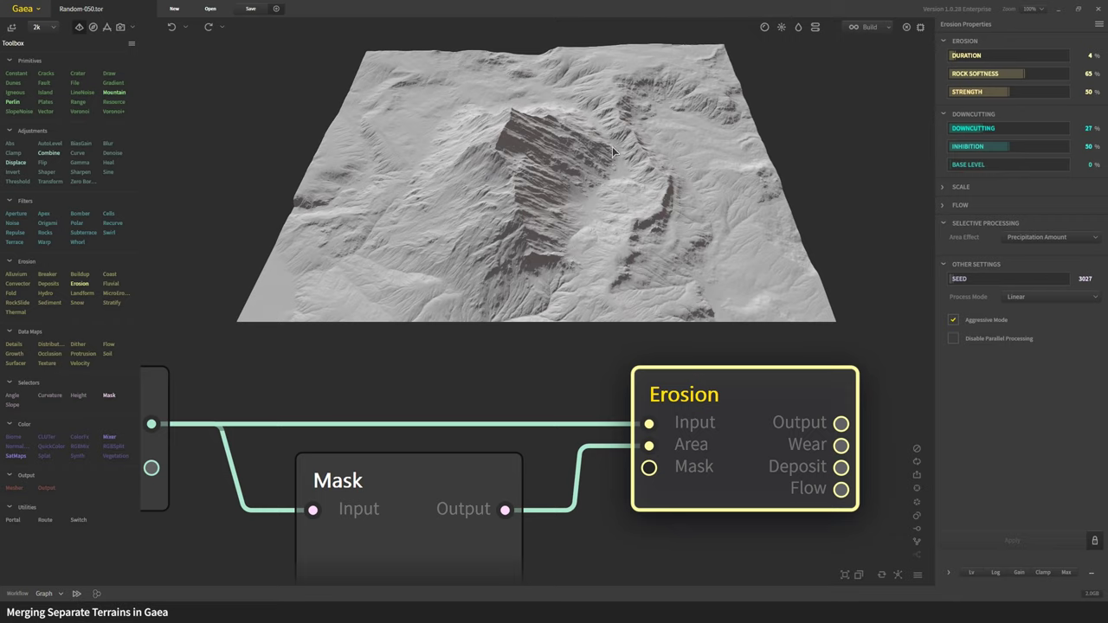
left_click_drag(553, 292, 539, 218)
scroll(463, 446, "down", 2)
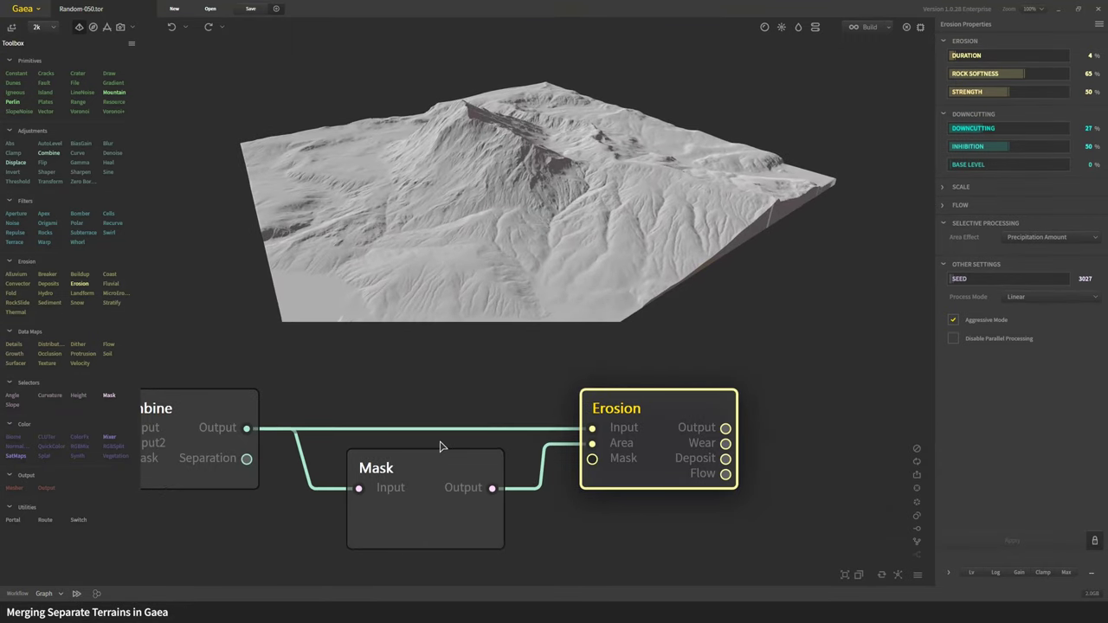
left_click(275, 472)
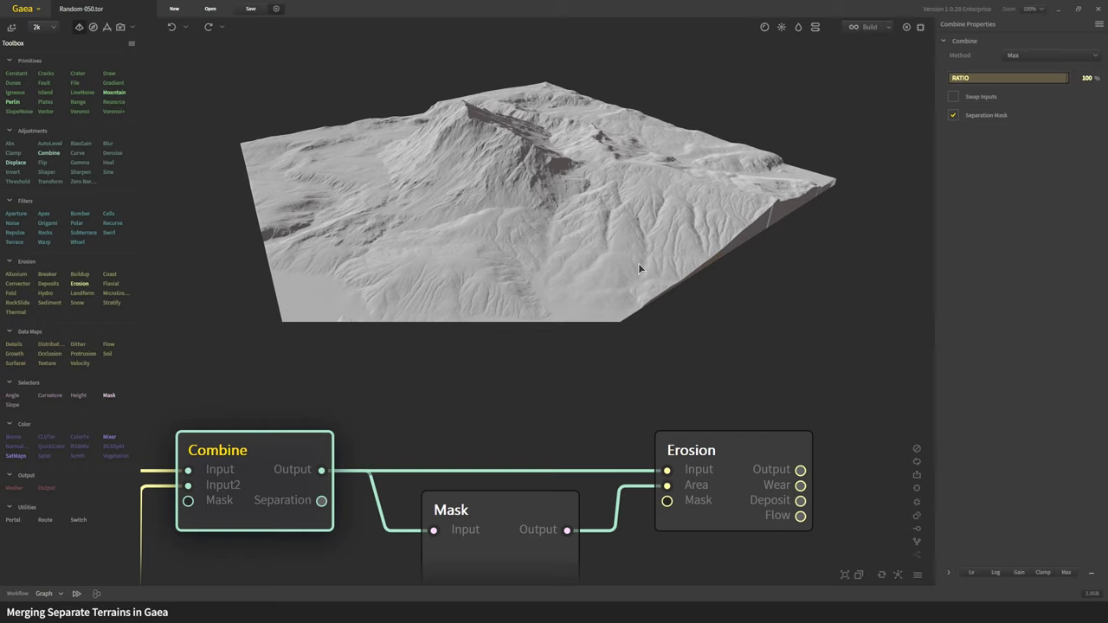
left_click(752, 513)
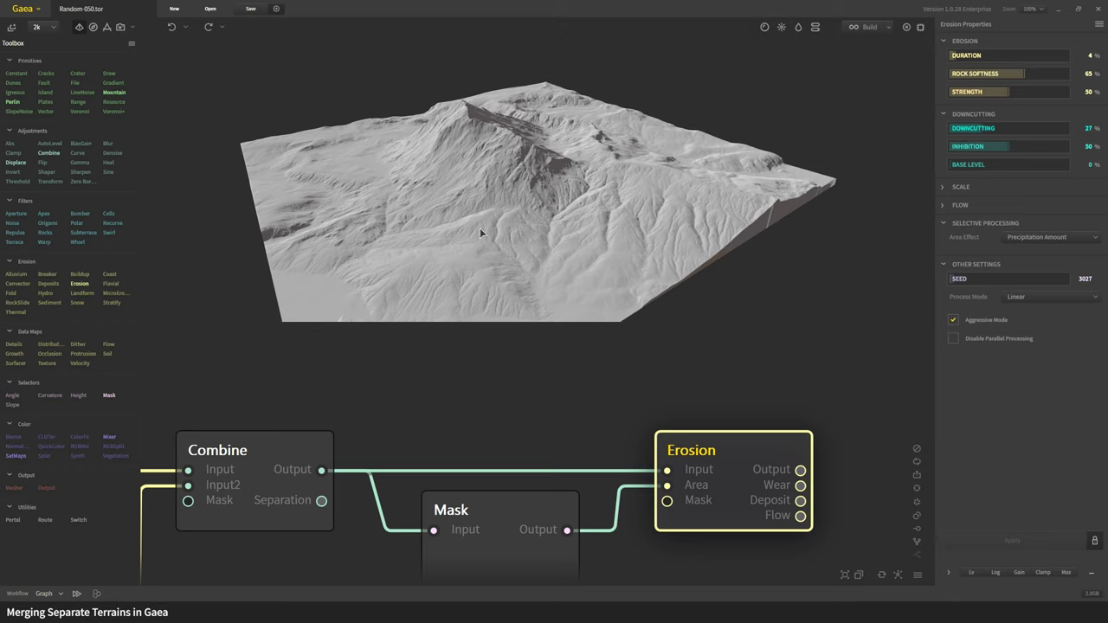
left_click_drag(477, 248, 477, 217)
left_click_drag(703, 154, 613, 319)
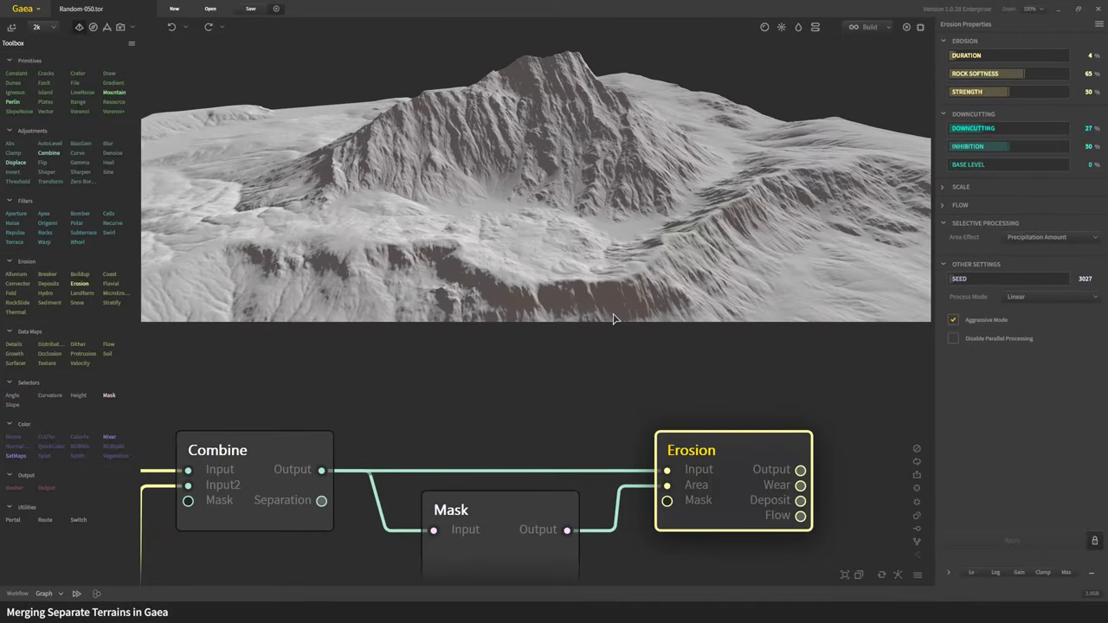
scroll(603, 245, "down", 5)
left_click_drag(592, 277, 542, 266)
scroll(641, 435, "down", 4)
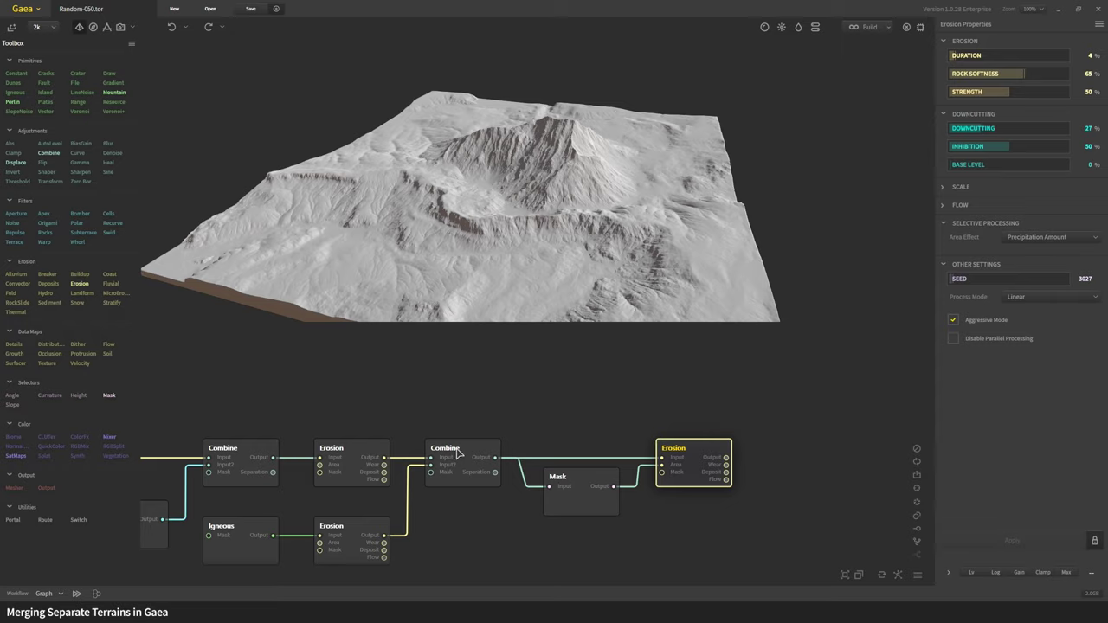
- Add a Transform node and wire it between the first Erosion output and the second Combine
middle_click_drag(459, 452, 563, 518)
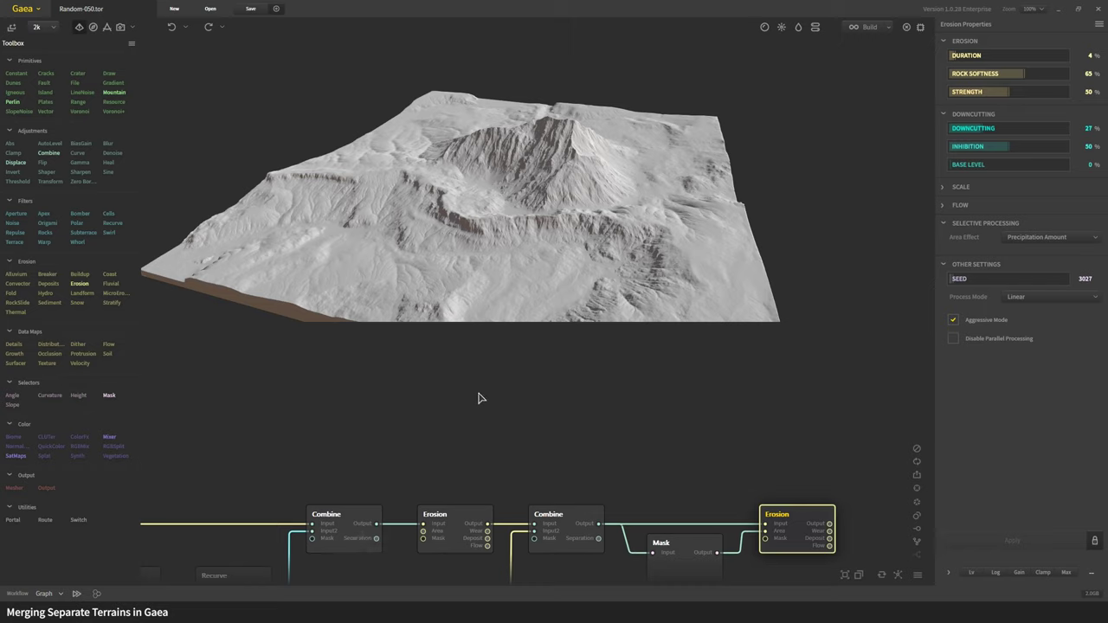
left_click(453, 544)
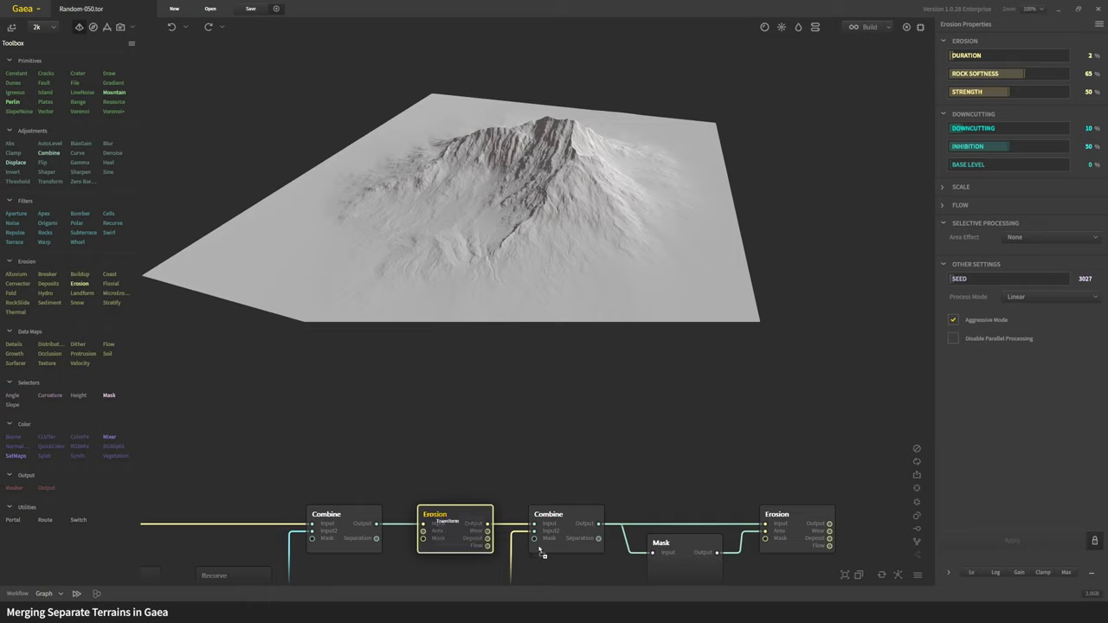
left_click_drag(541, 552, 549, 466)
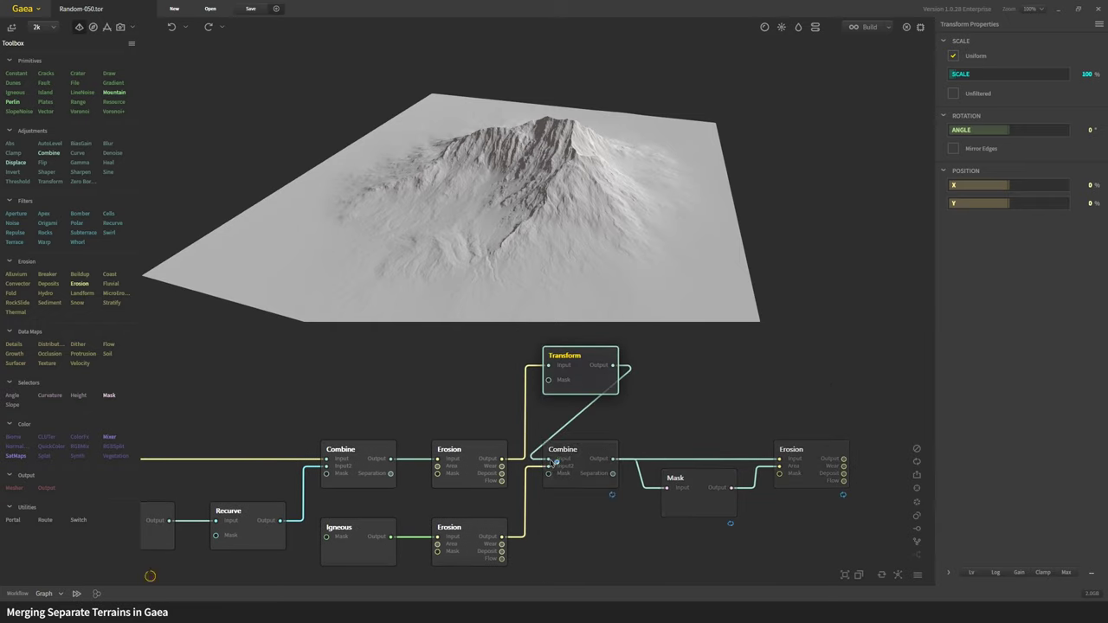
middle_click_drag(655, 424, 684, 493)
- Pin the second Combine's merged terrain in the preview
left_click(622, 524)
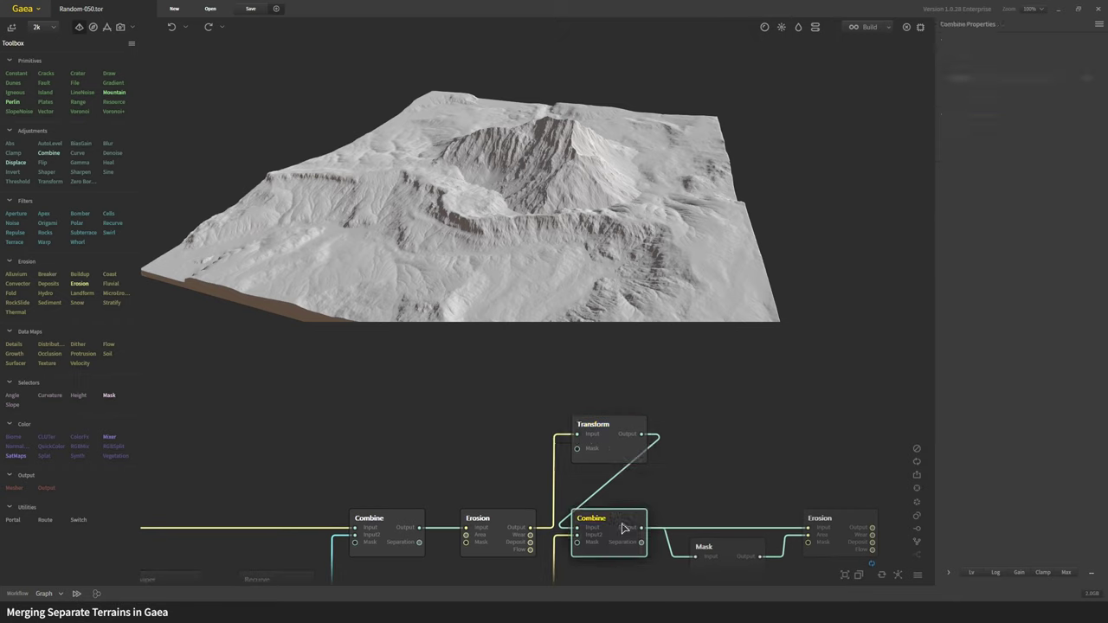
left_click(523, 540)
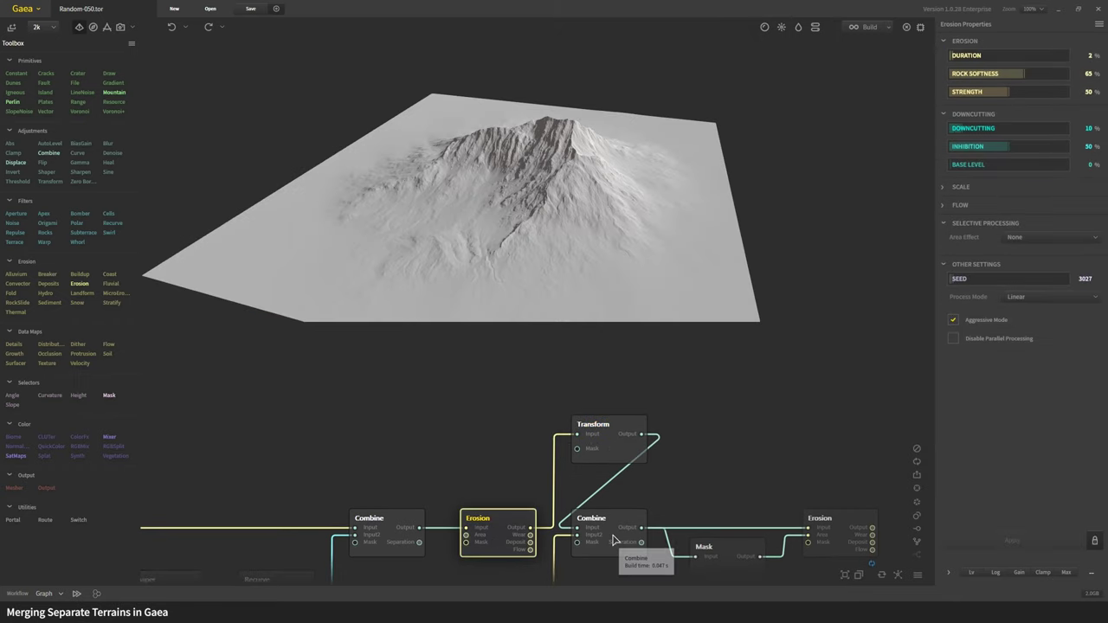
left_click(611, 530)
middle_click_drag(692, 502, 694, 451)
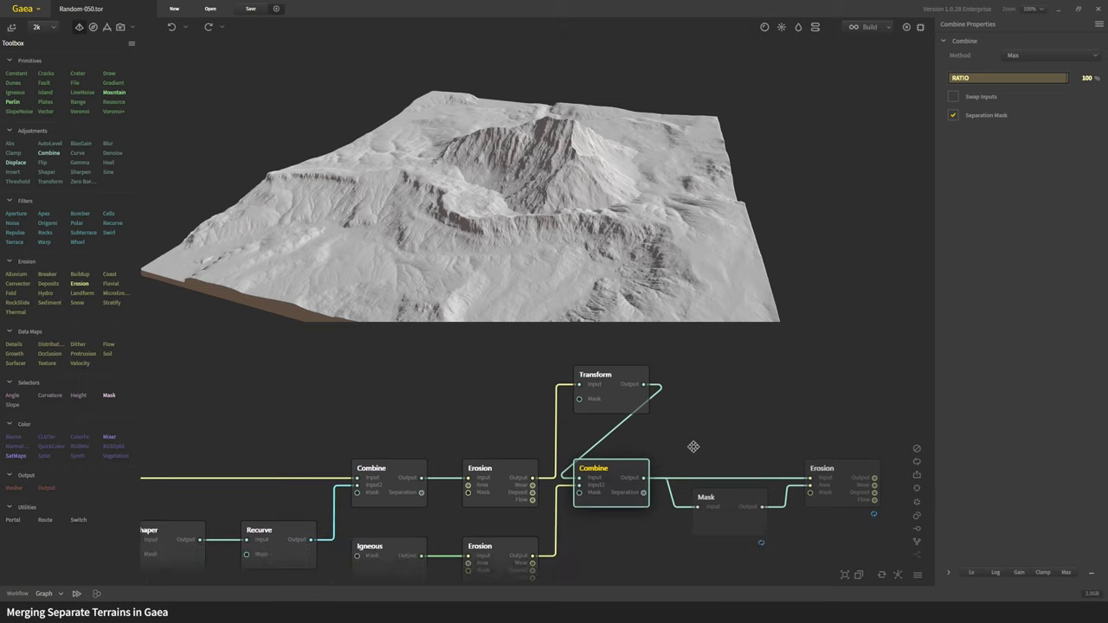
right_click(616, 485)
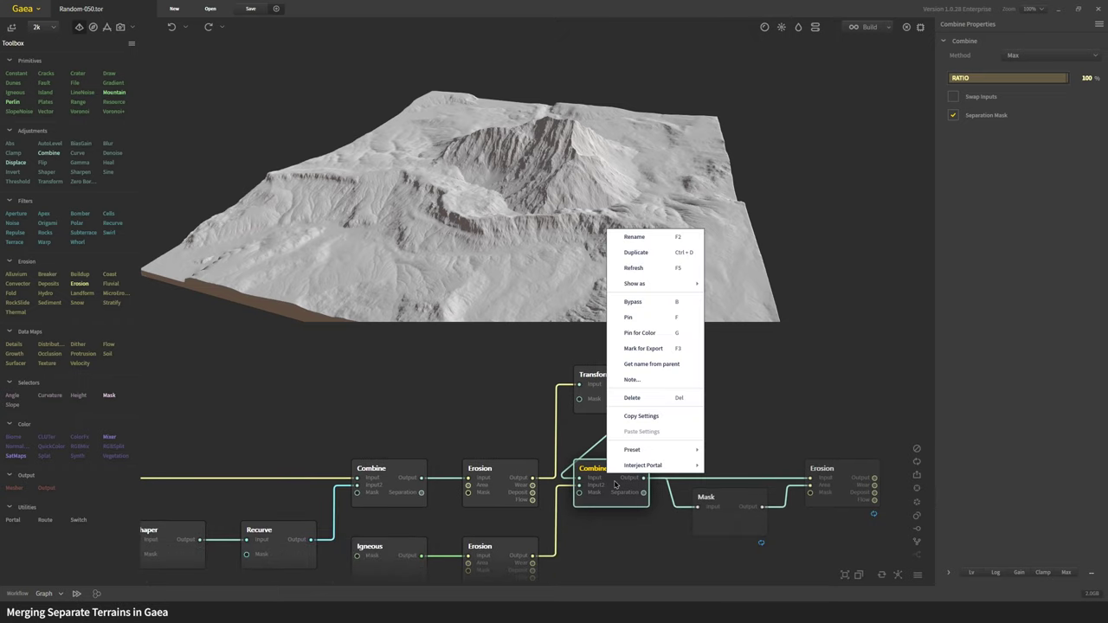
left_click(656, 318)
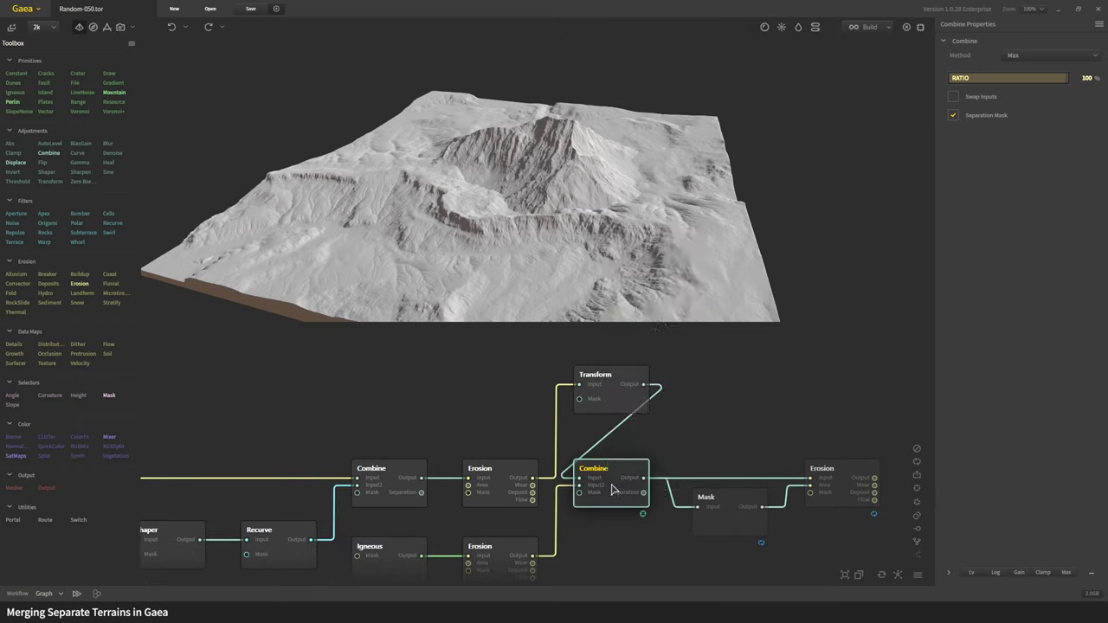
- Set the Transform node's position to X 26%, Y 5% and check the moved mountain
left_click(611, 407)
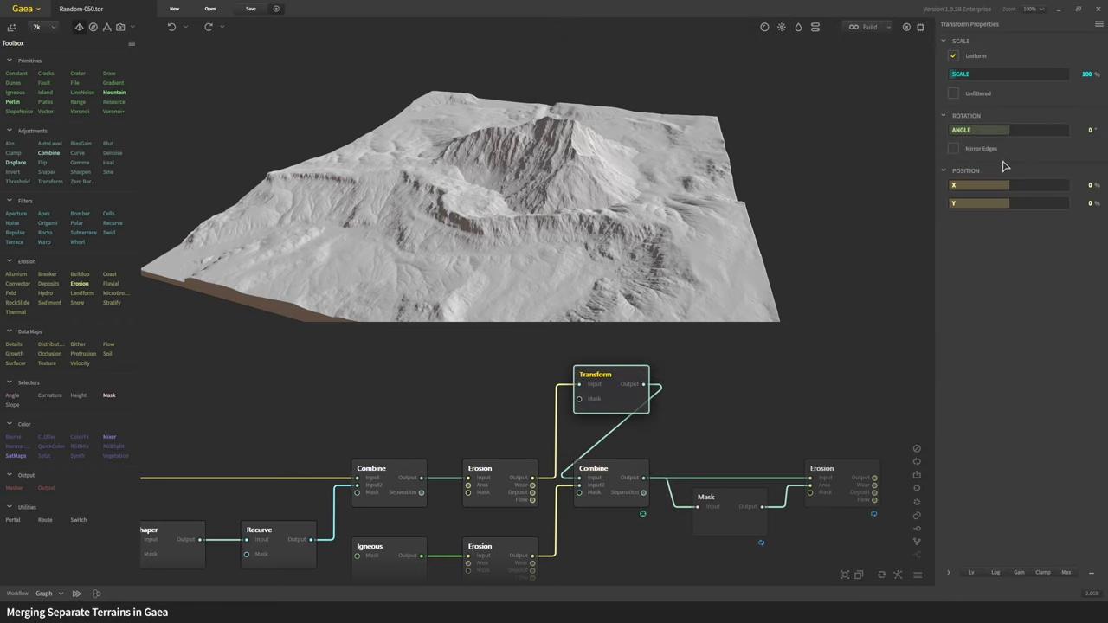
left_click_drag(1003, 190, 1001, 185)
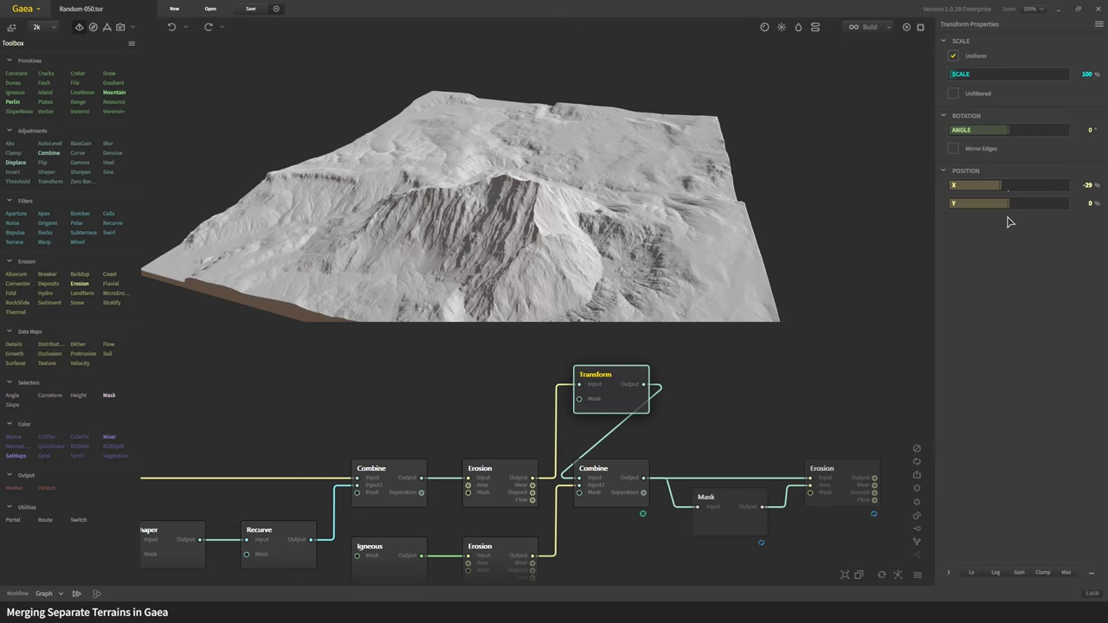
left_click_drag(1009, 204, 1024, 202)
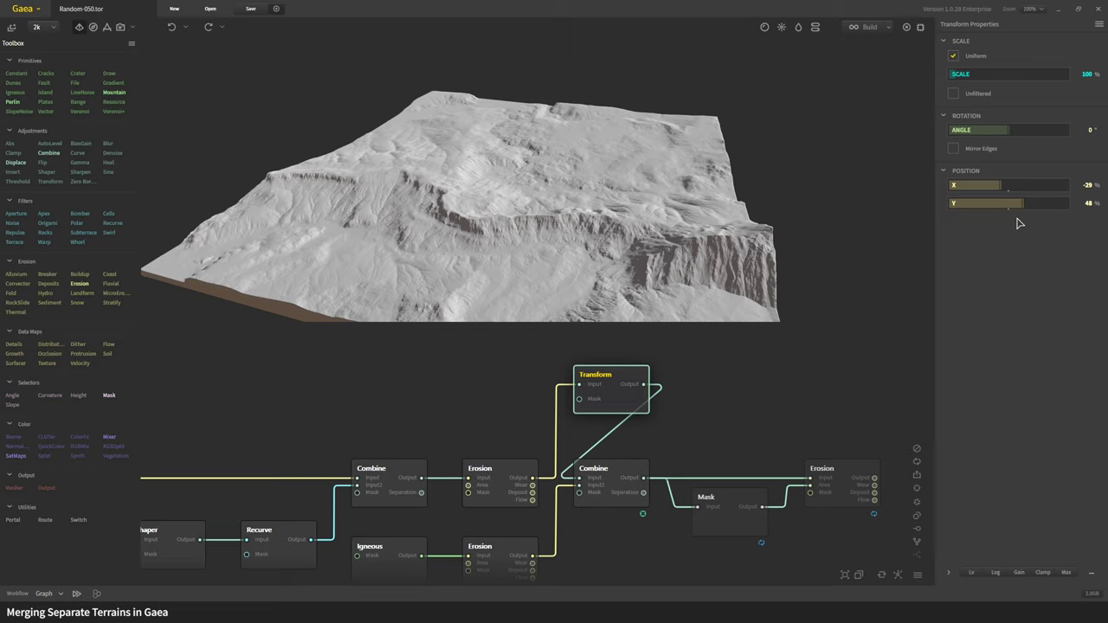
left_click_drag(1021, 204, 1010, 205)
left_click_drag(1007, 186, 1017, 188)
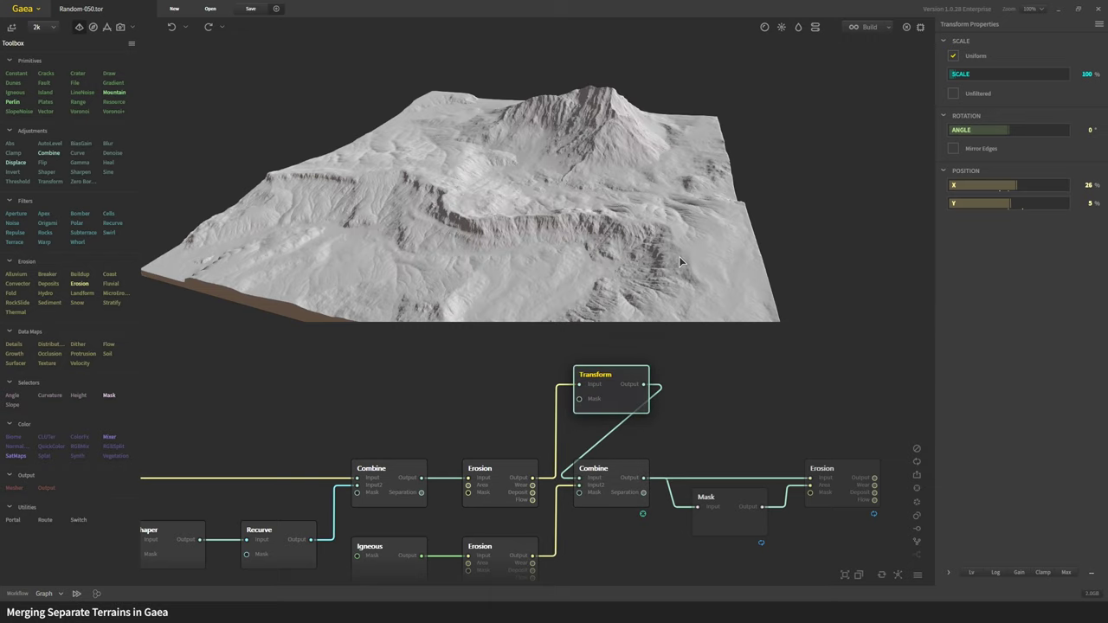
left_click_drag(633, 236, 312, 207)
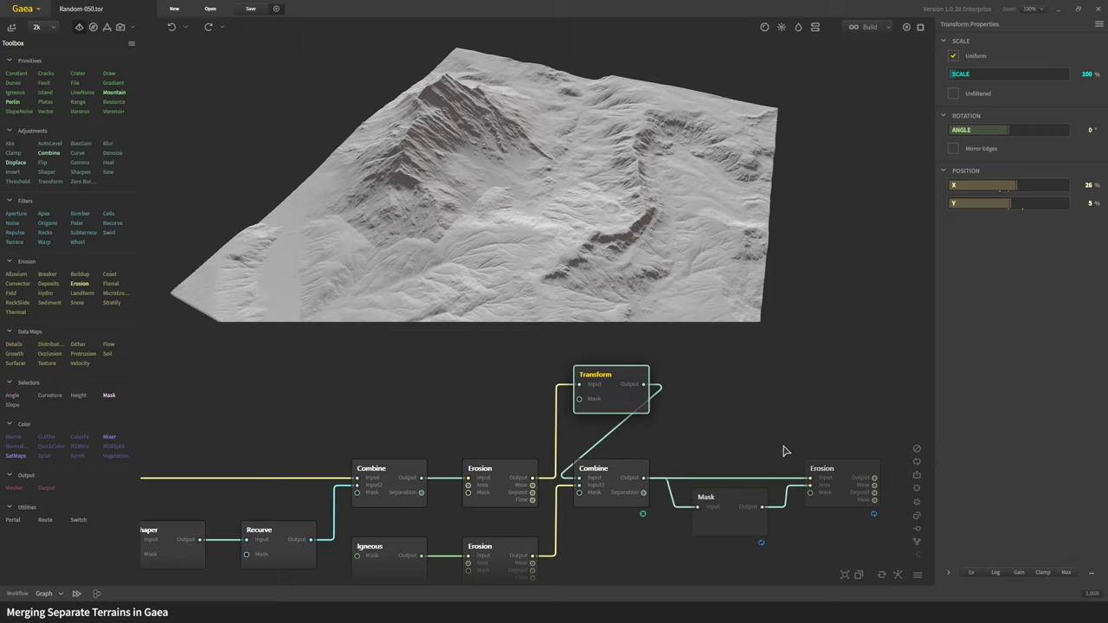
- Open the Mask node's editor and clear the old painted ring
left_click(729, 510)
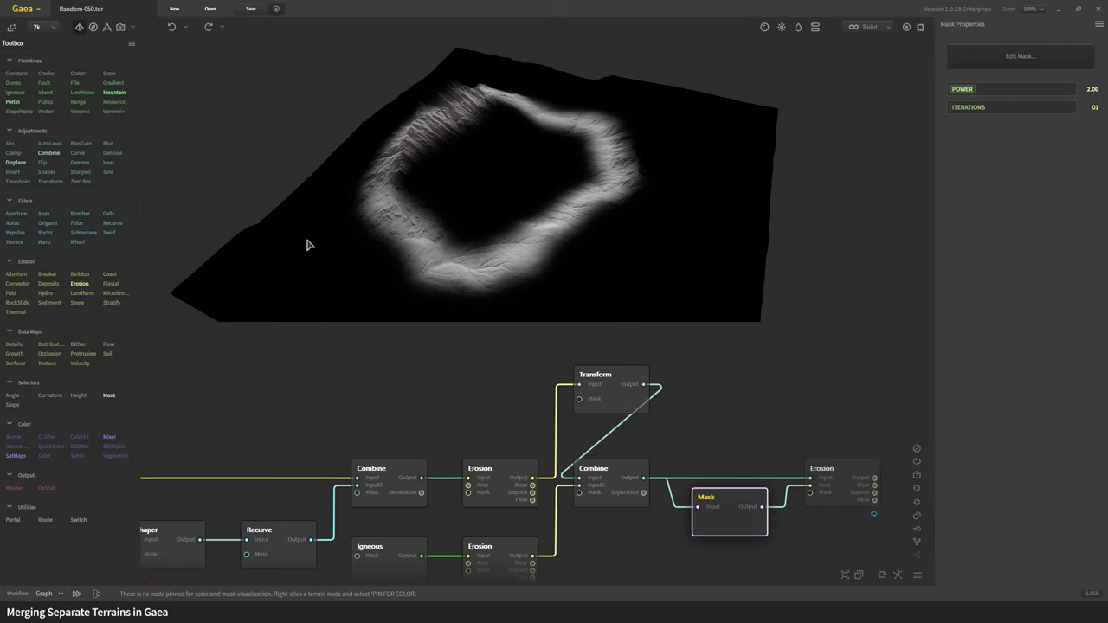
left_click(1022, 56)
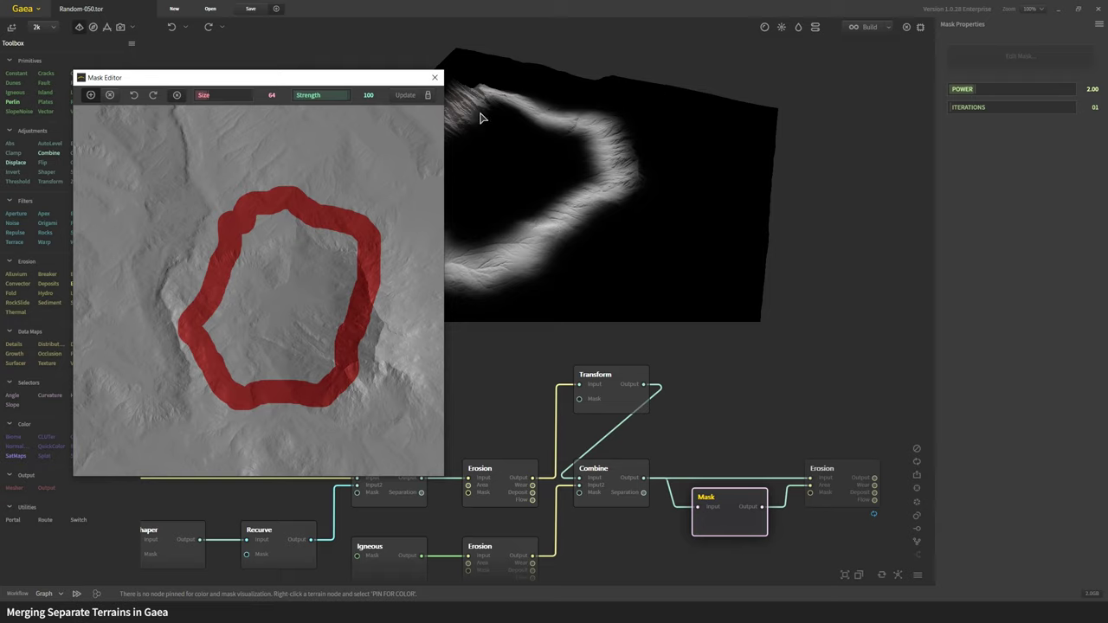
left_click(176, 95)
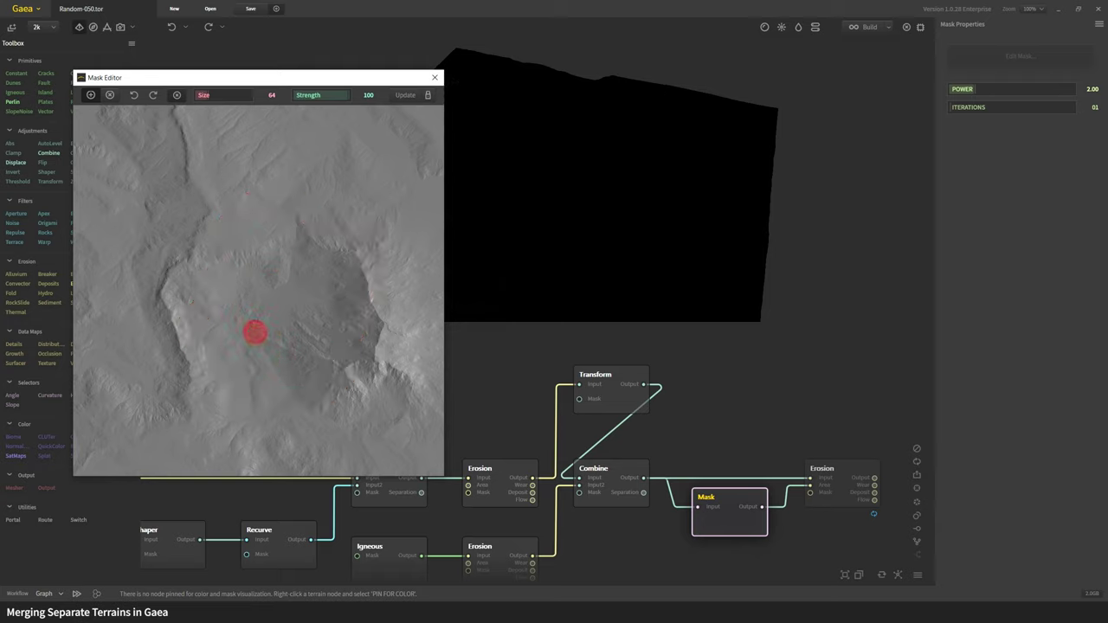
- Paint a new curved stroke along the moved mountain's edge, then preview the final Erosion
mouse_move(297, 217)
left_mouse_down()
mouse_move(261, 306)
mouse_move(259, 353)
mouse_move(271, 373)
mouse_move(305, 413)
mouse_move(338, 427)
mouse_move(405, 443)
mouse_move(445, 397)
left_mouse_up()
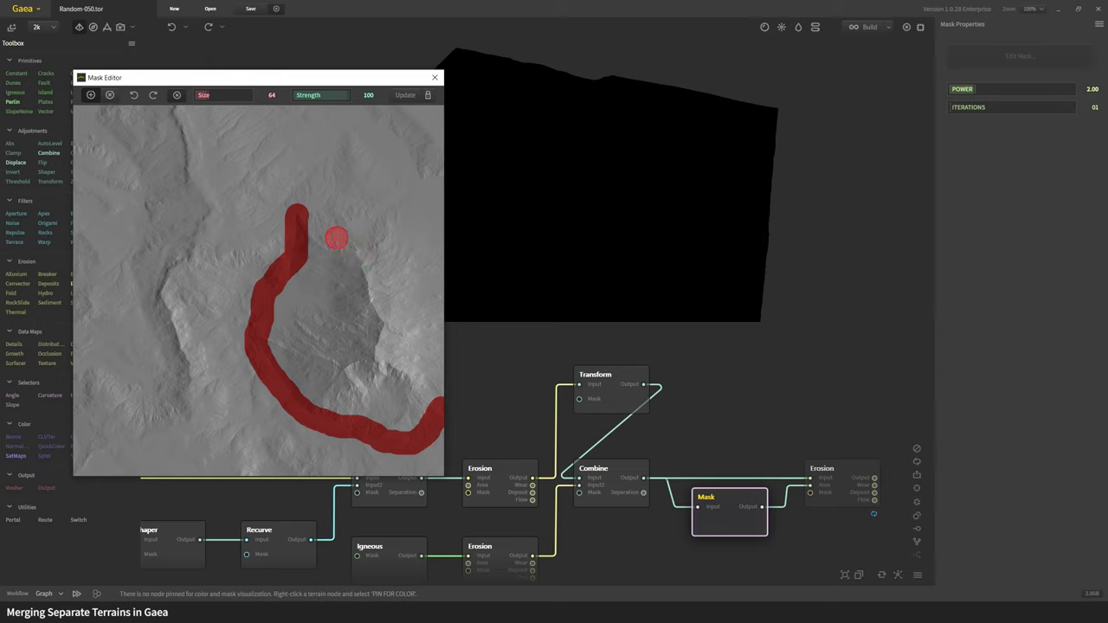
mouse_move(310, 213)
left_mouse_down()
mouse_move(330, 189)
mouse_move(376, 206)
mouse_move(405, 202)
left_mouse_up()
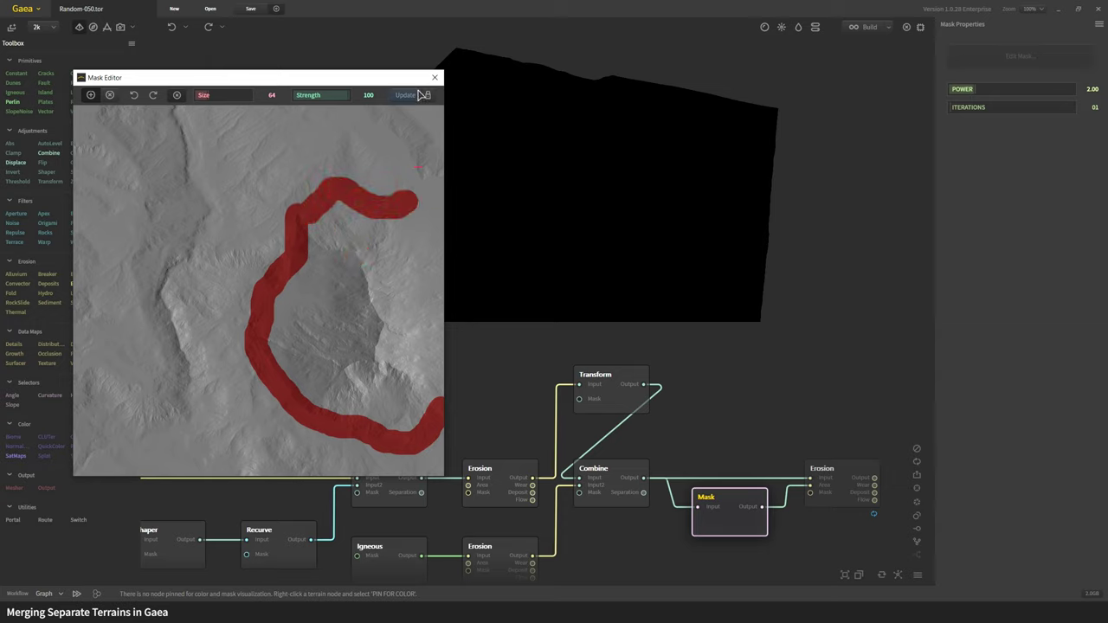
left_click(435, 77)
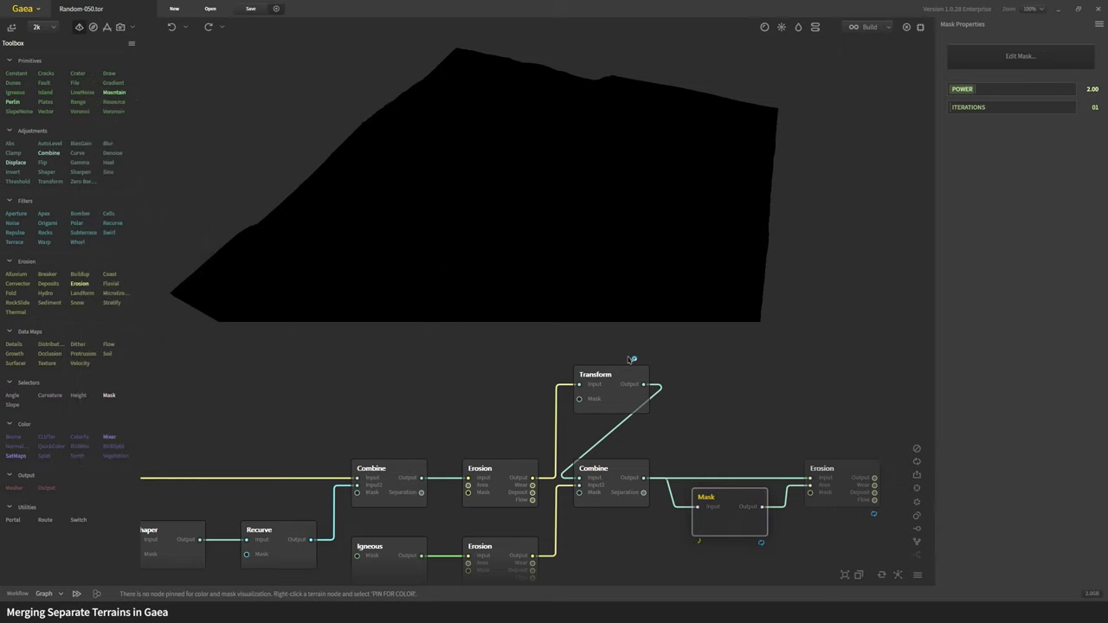
left_click(837, 490)
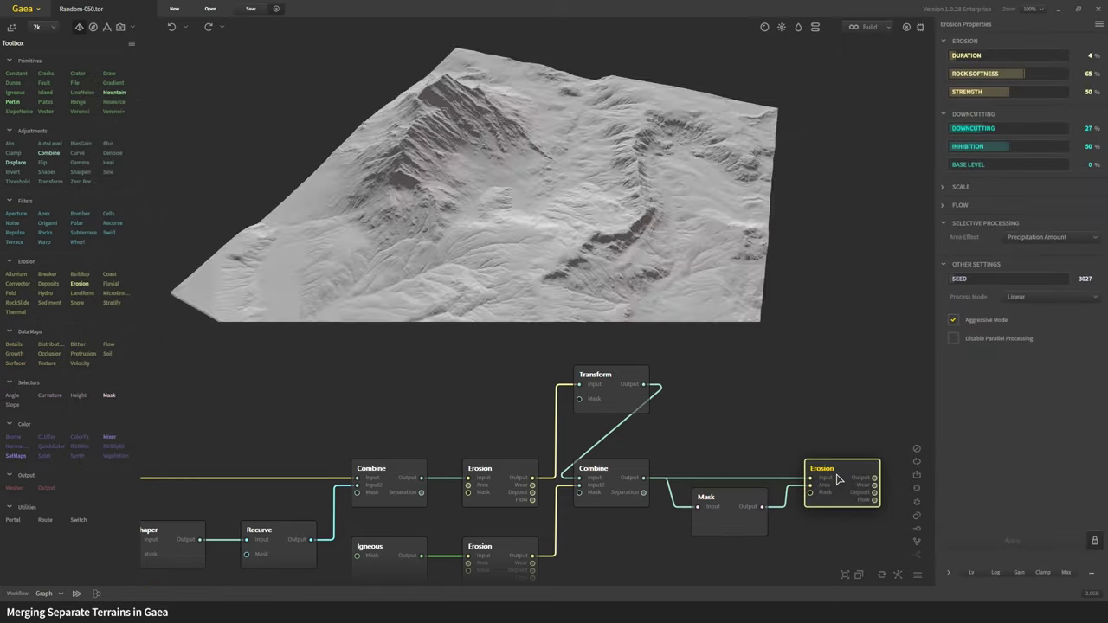